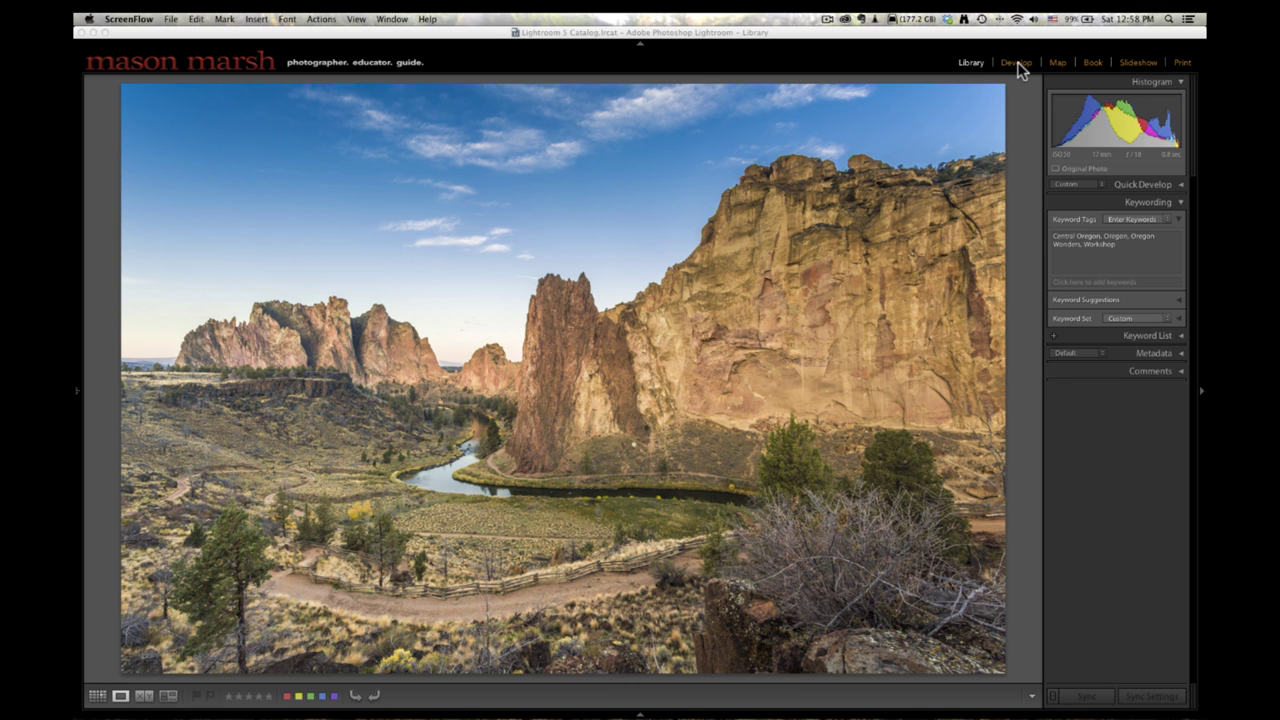
# Open the landscape photo in the Develop module and inspect its central rock spire and lower-right foreground at 1:1.
pyautogui.click(1017, 63)
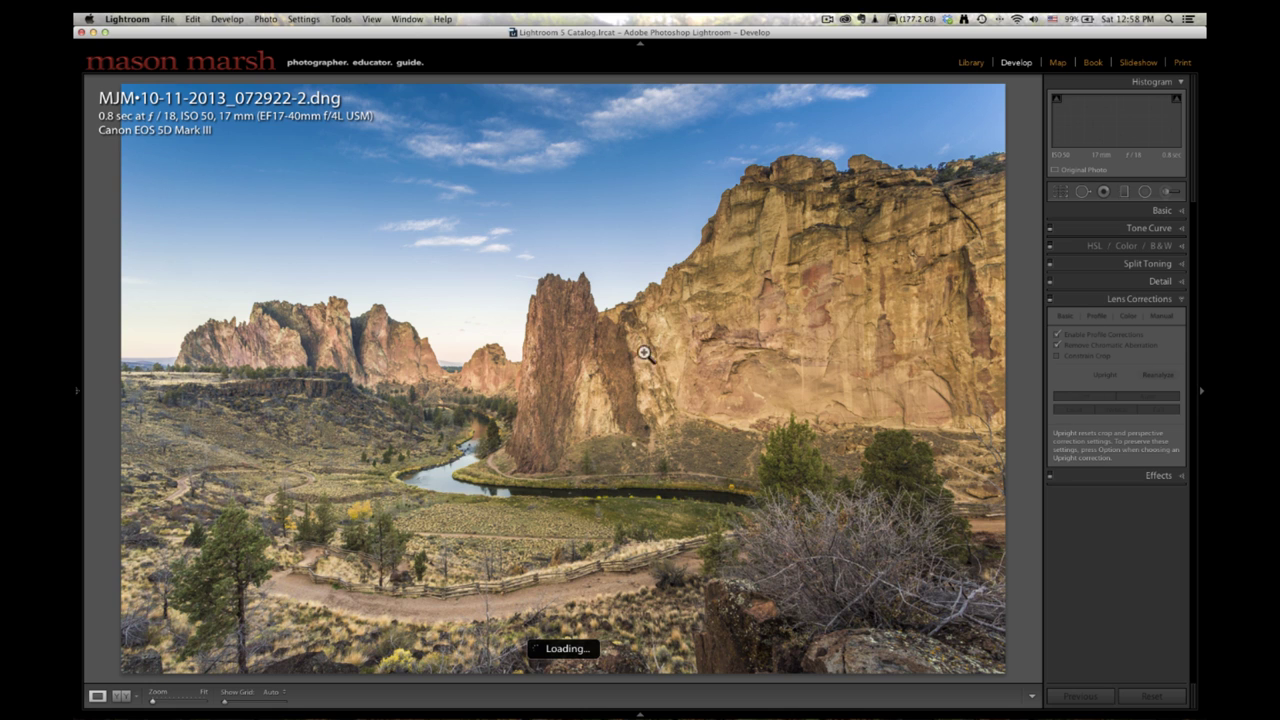
pyautogui.press('Left')
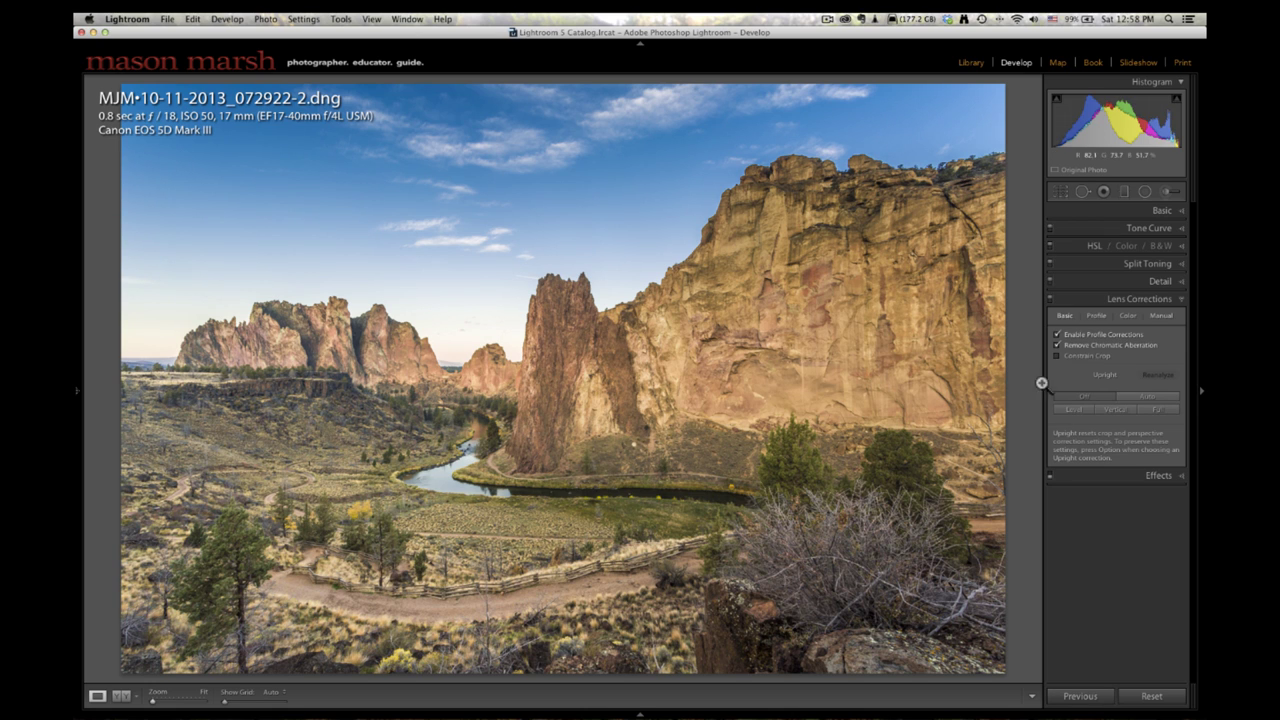
pyautogui.click(1058, 335)
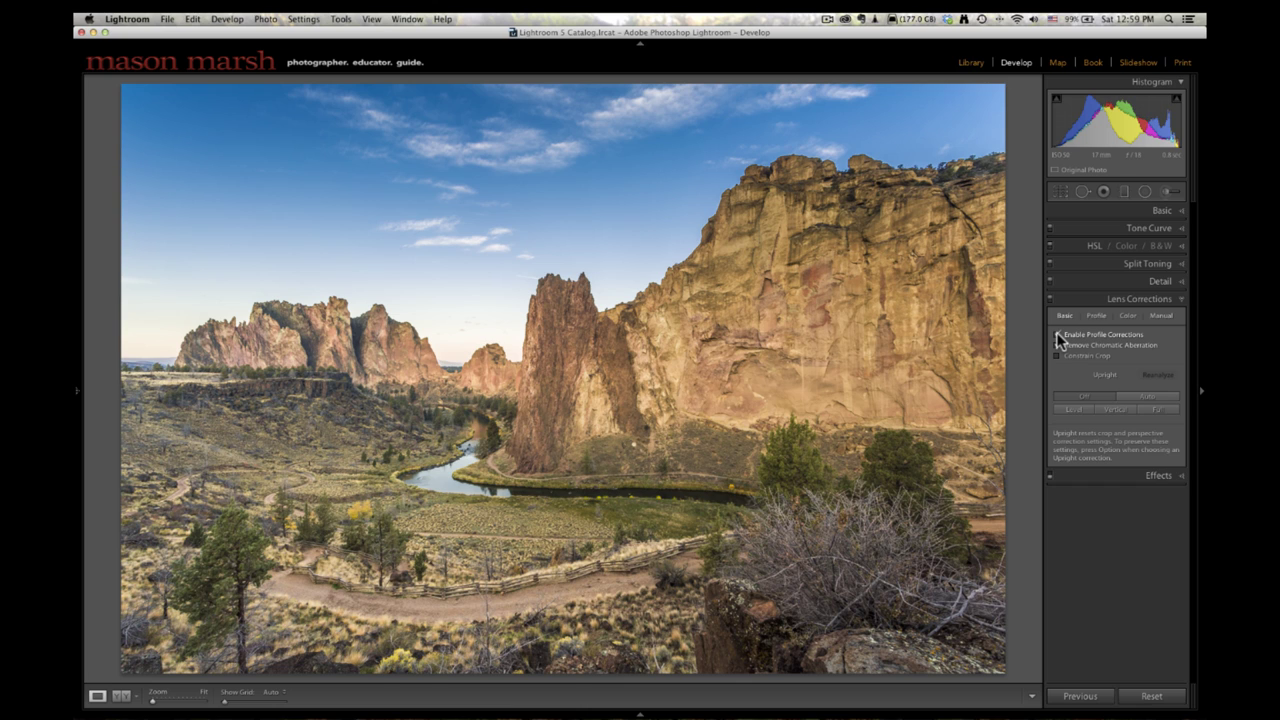
pyautogui.click(563, 372)
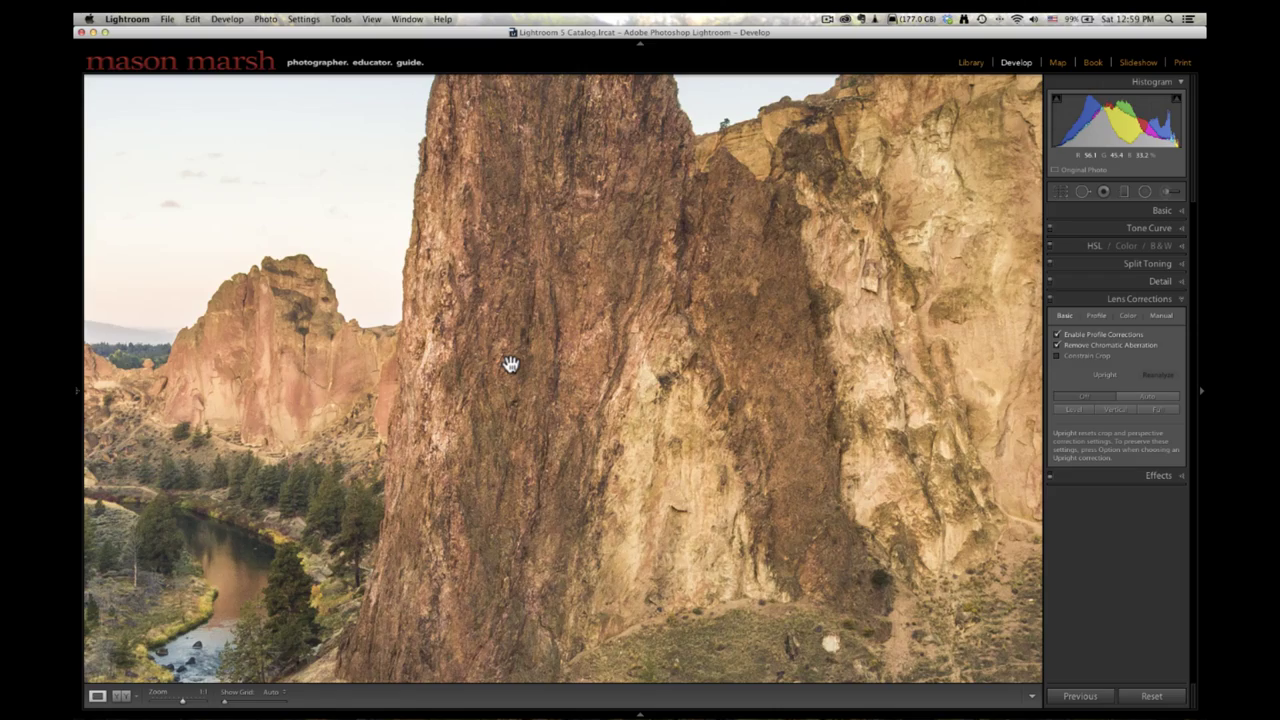
pyautogui.click(510, 364)
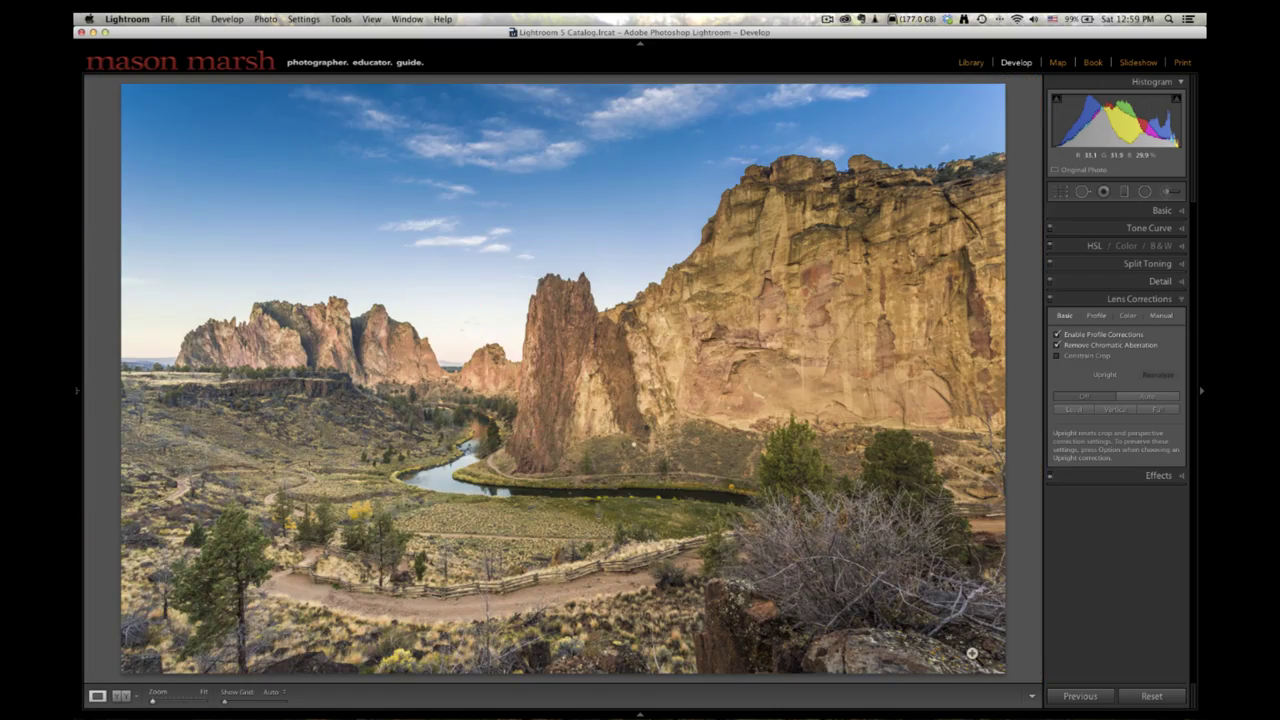
pyautogui.click(971, 653)
pyautogui.moveTo(946, 611); pyautogui.dragTo(751, 466)
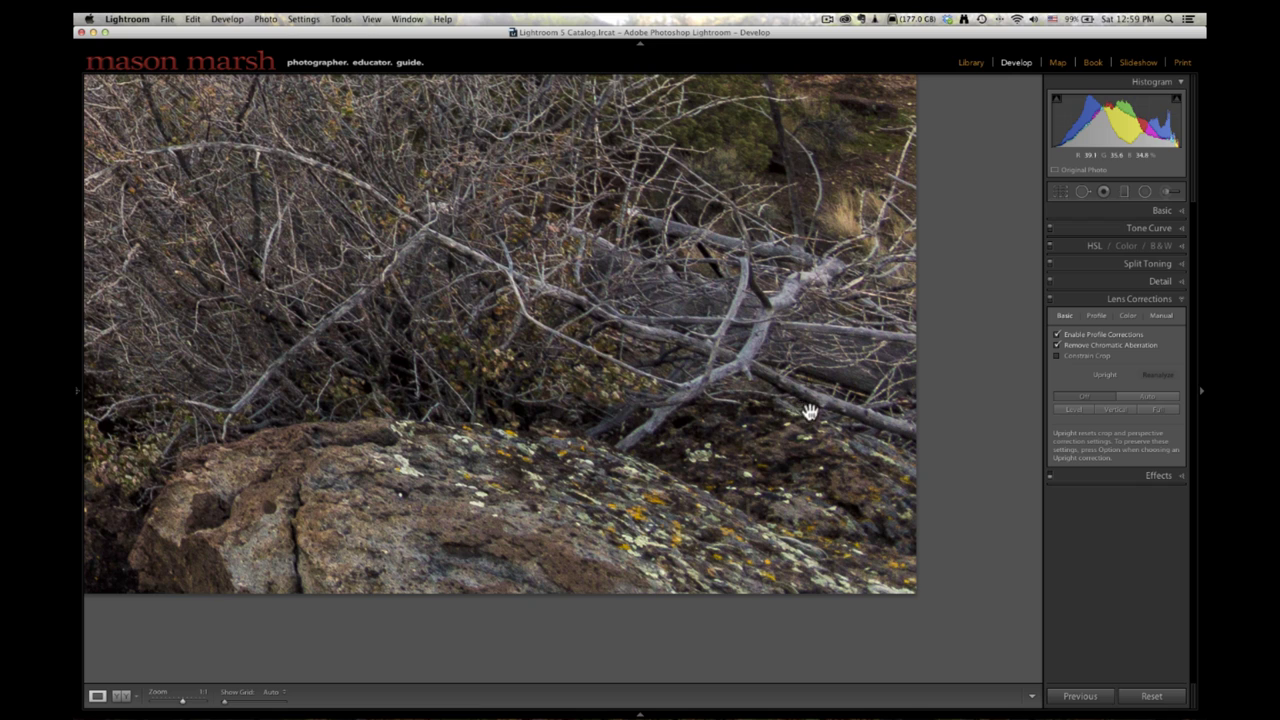
pyautogui.click(649, 423)
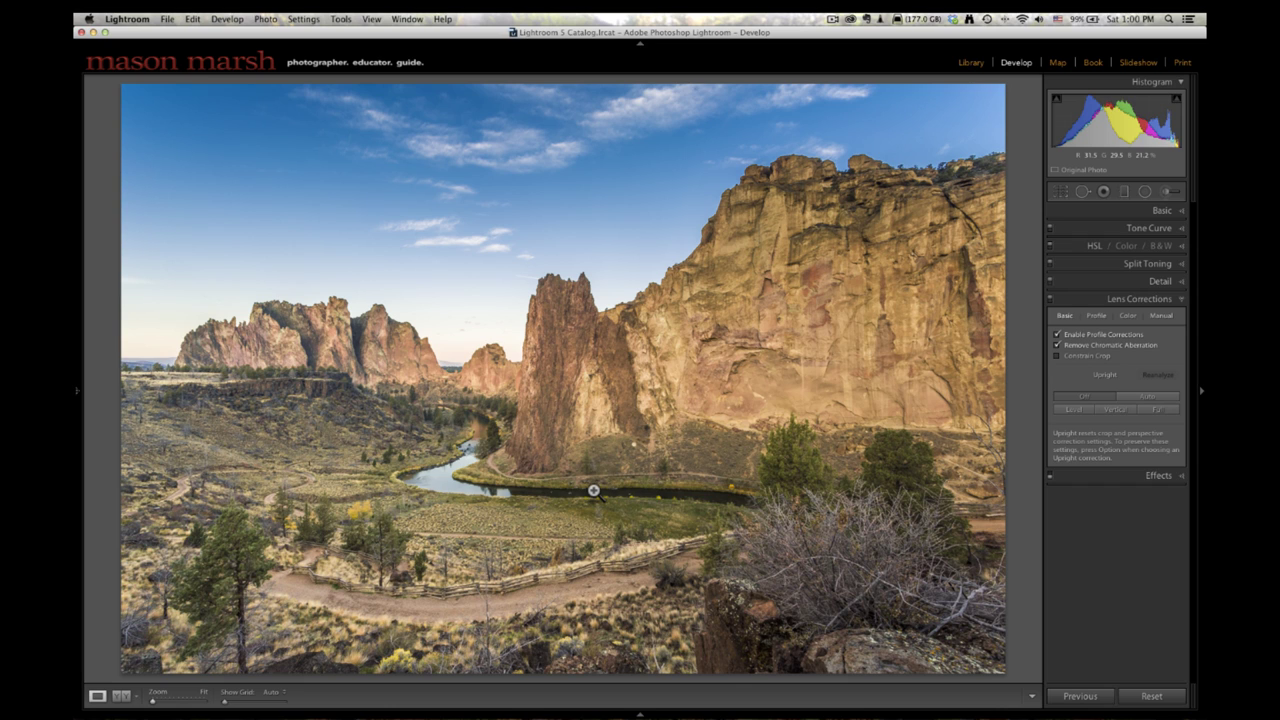
# Toggle Enable Profile Corrections off and on twice to compare the photo with and without the lens profile.
pyautogui.click(1055, 334)
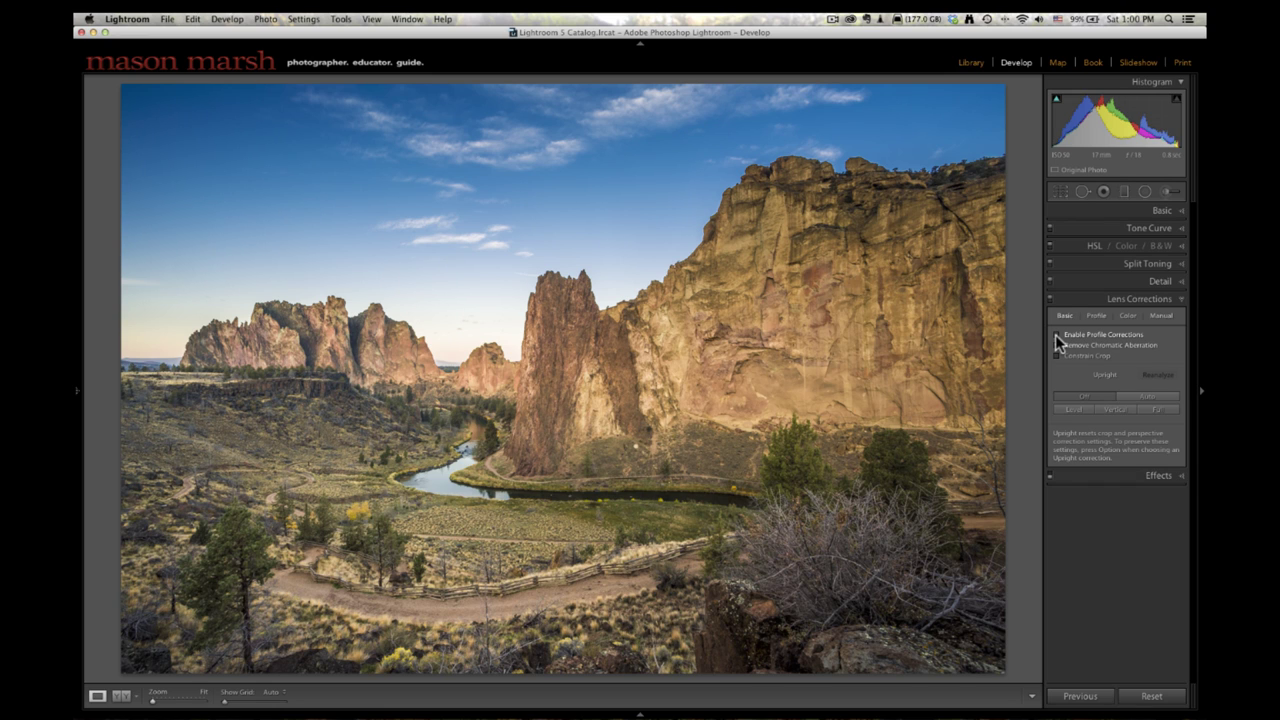
pyautogui.click(1056, 335)
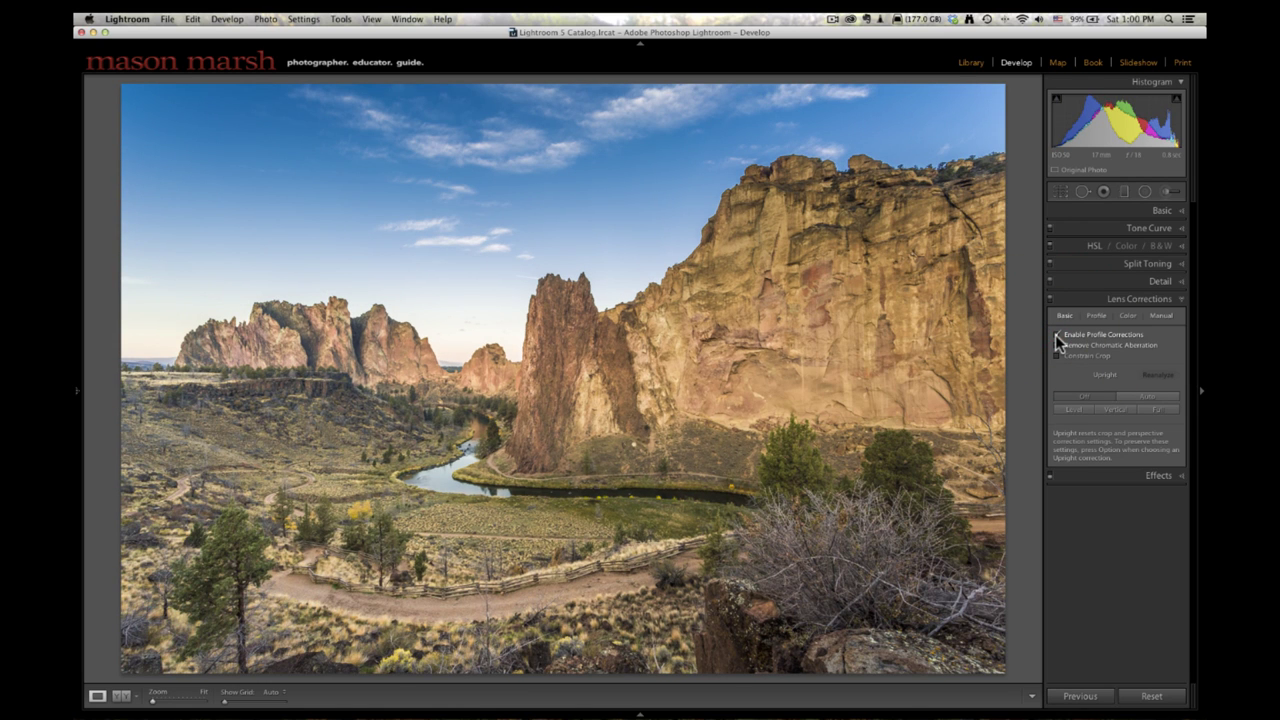
pyautogui.click(1056, 335)
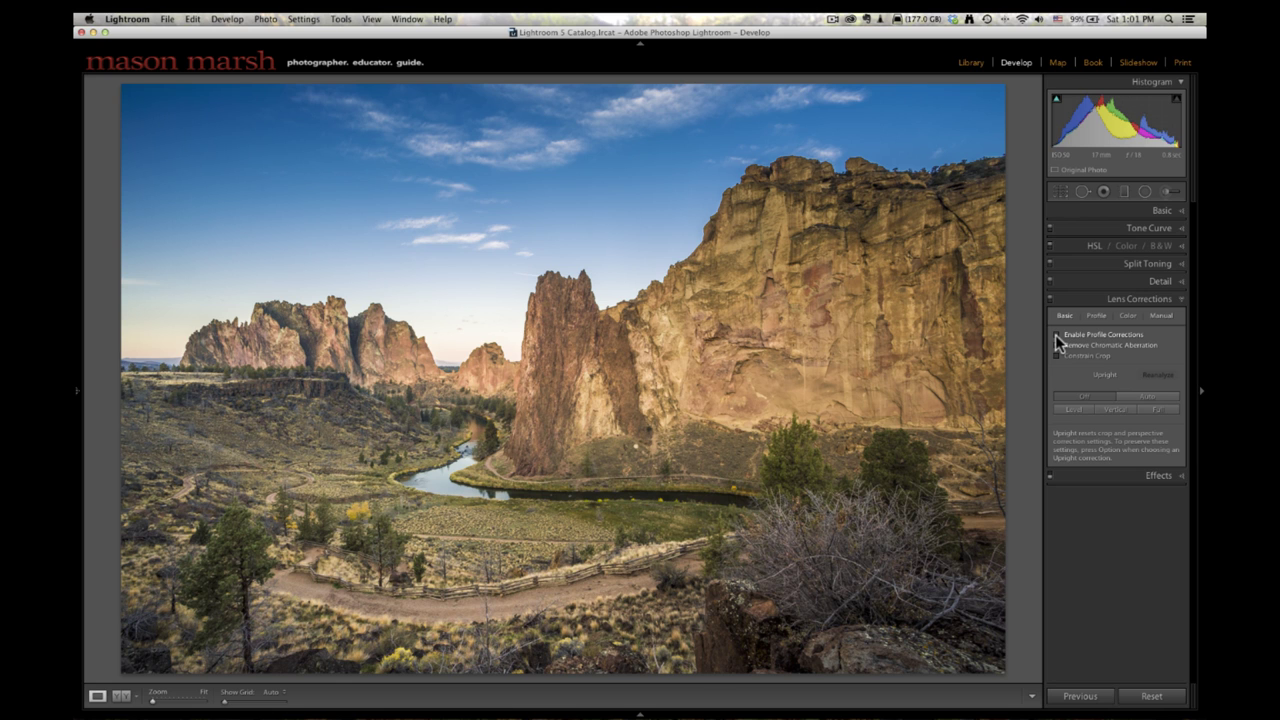
pyautogui.click(1055, 334)
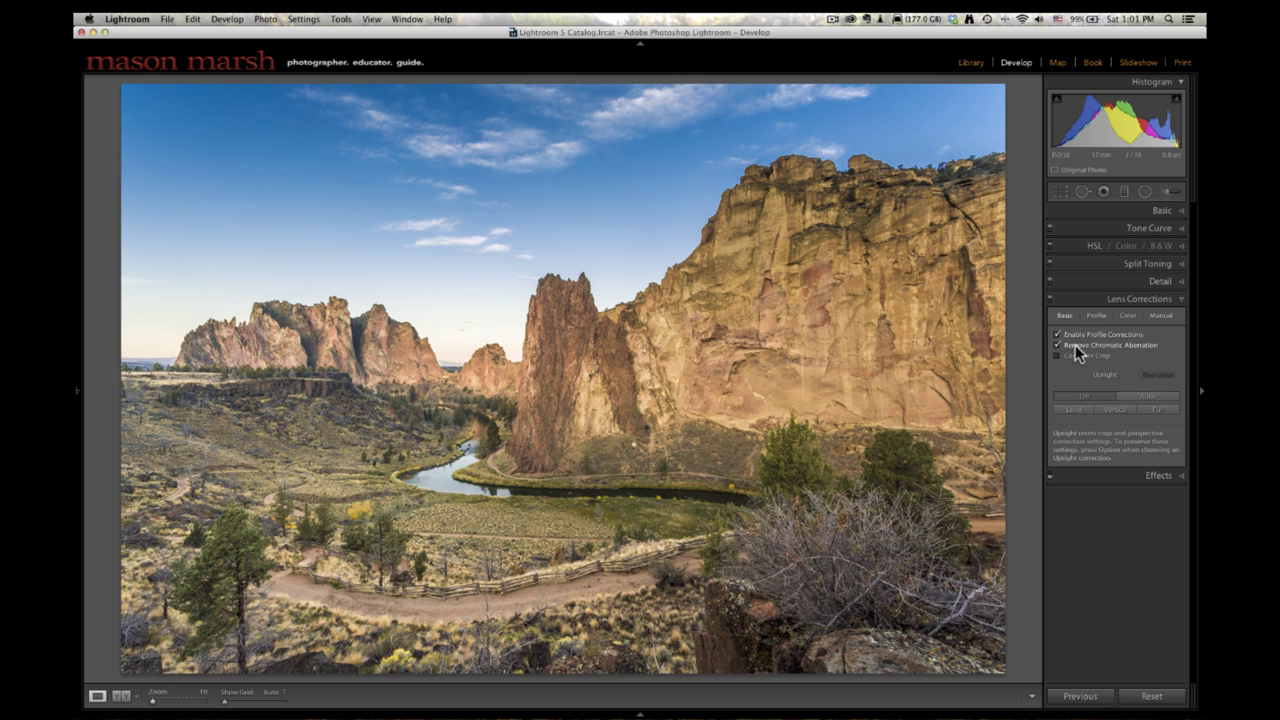
# Return to the Library grid, select the three vertical .dng frames and show them side by side in Survey view.
pyautogui.click(971, 64)
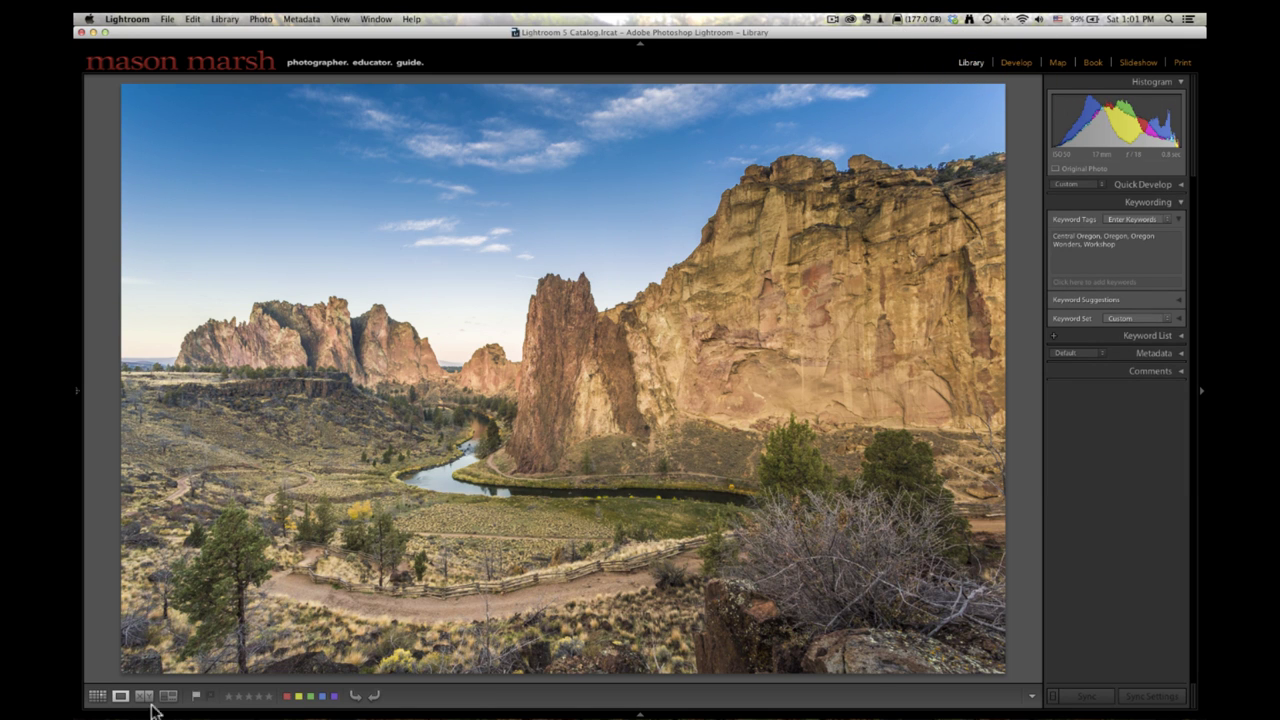
pyautogui.click(97, 695)
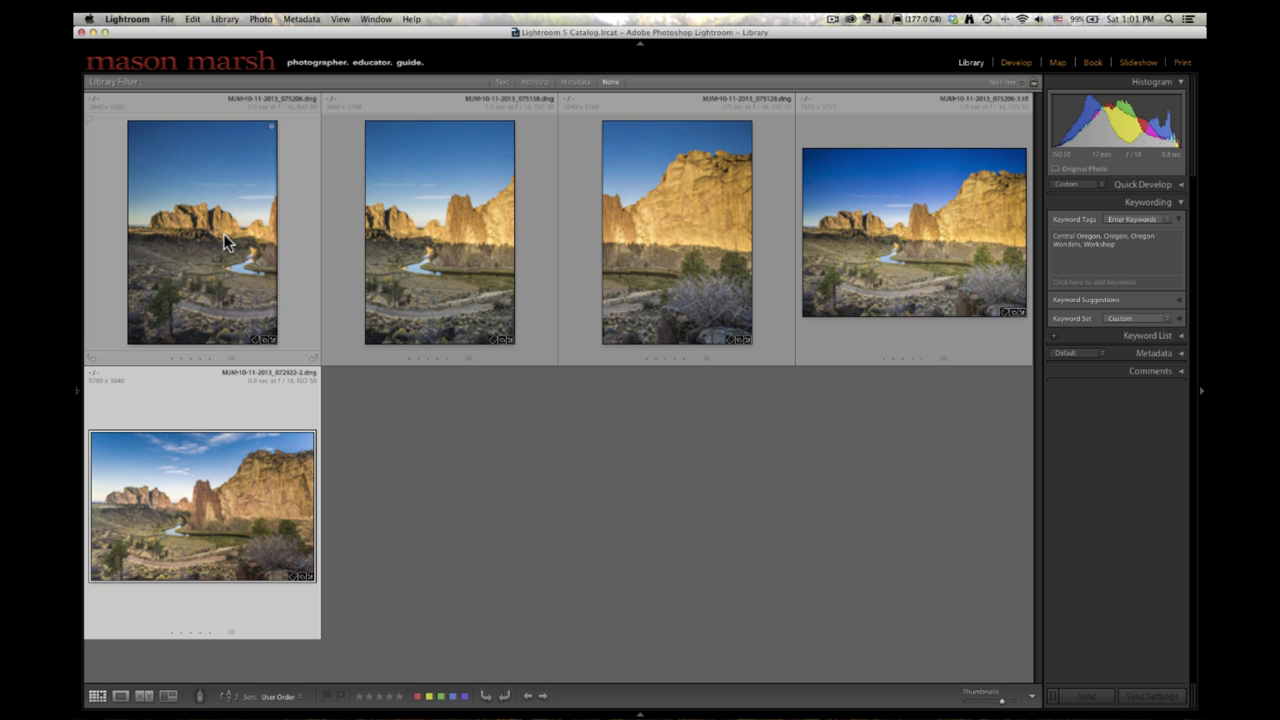
pyautogui.click(224, 240)
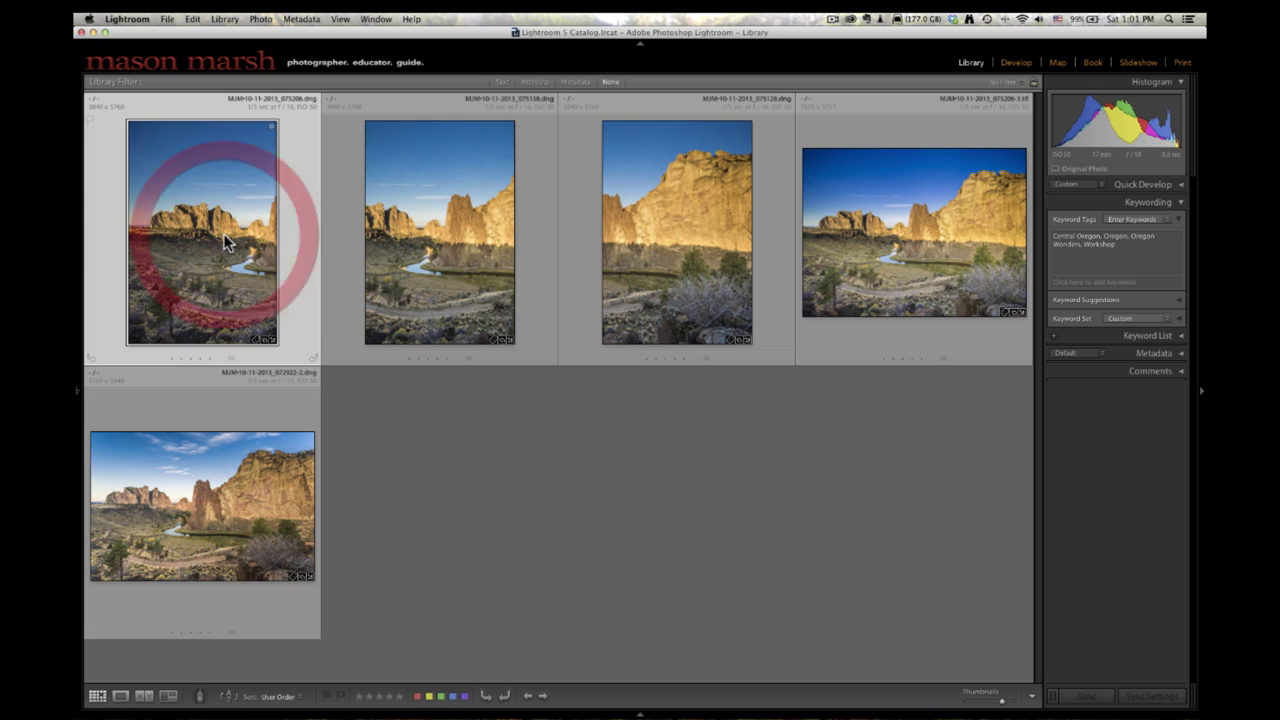
pyautogui.keyDown('shift'); pyautogui.click(634, 240); pyautogui.keyUp('shift')
pyautogui.click(169, 696)
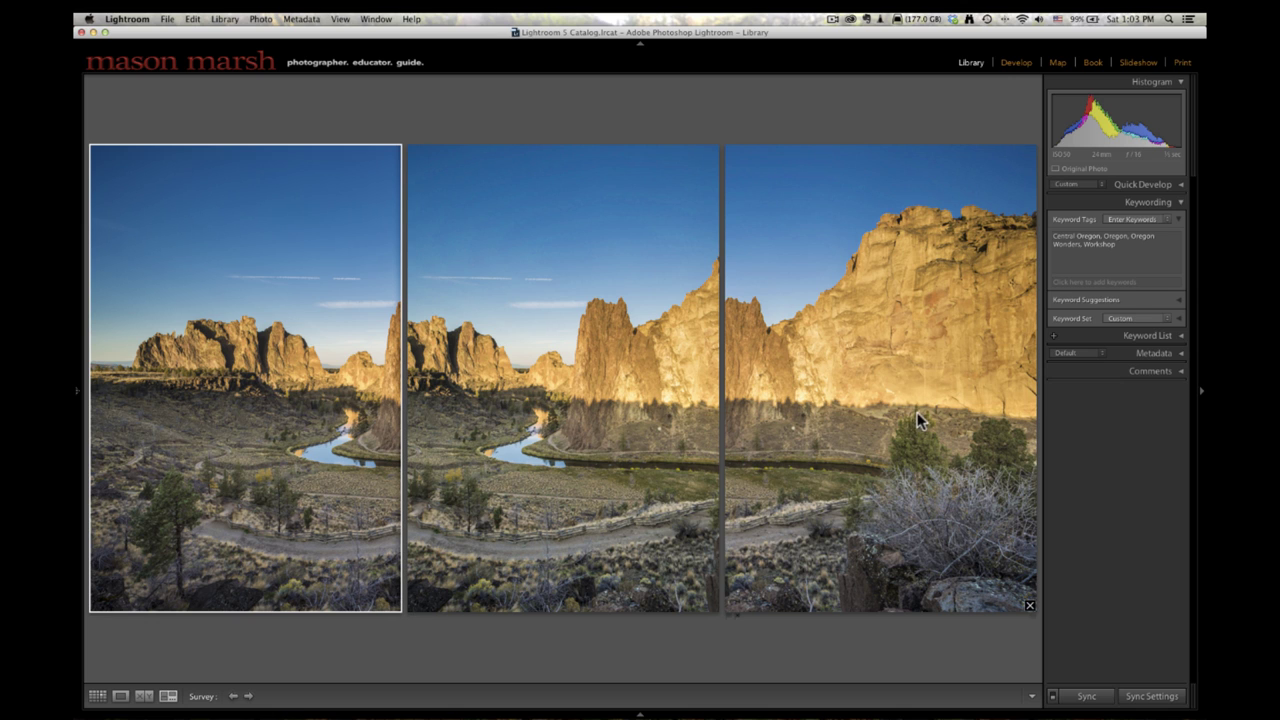
# Make the middle frame active, check its lens correction settings in the Develop module and return to the Library.
pyautogui.click(601, 404)
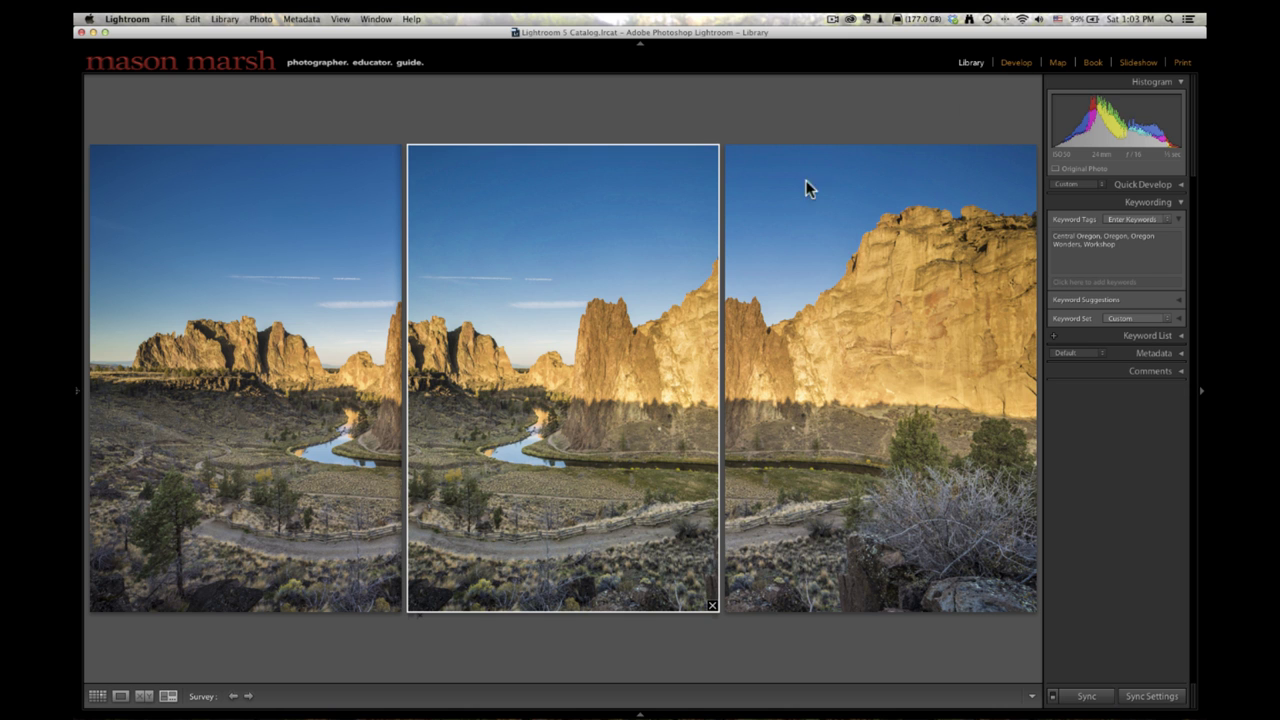
pyautogui.click(1018, 63)
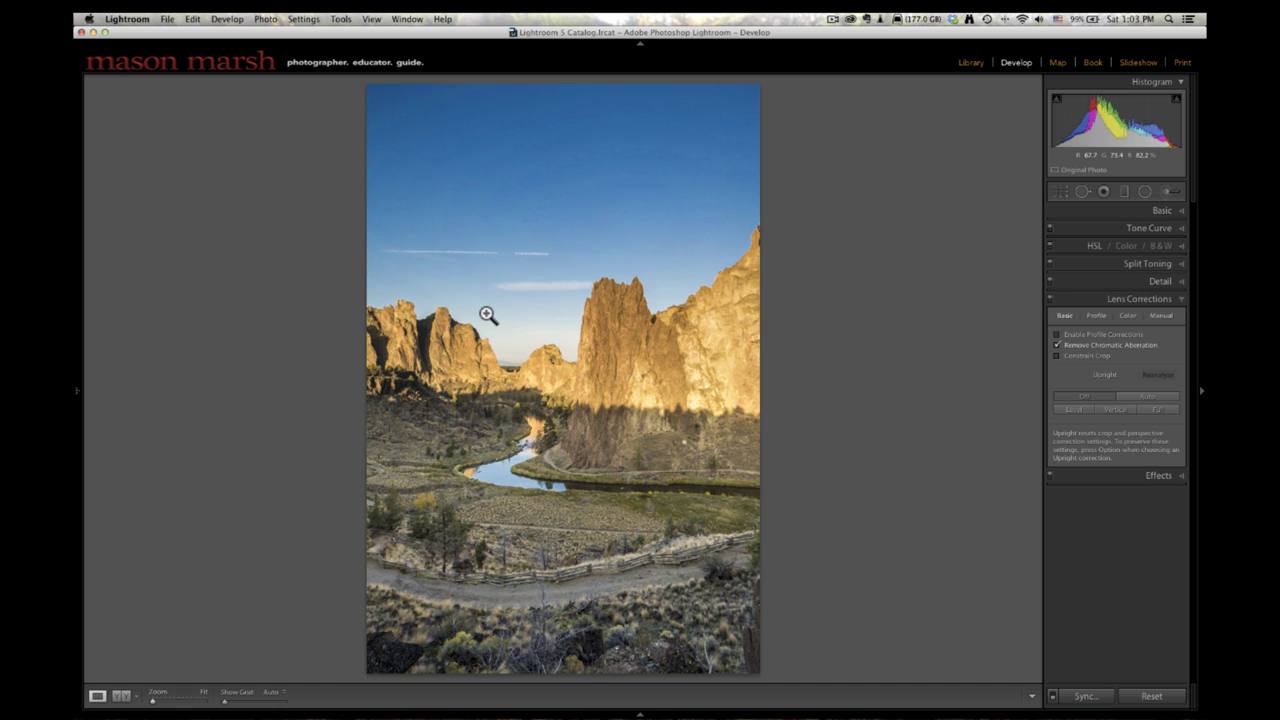
pyautogui.click(970, 62)
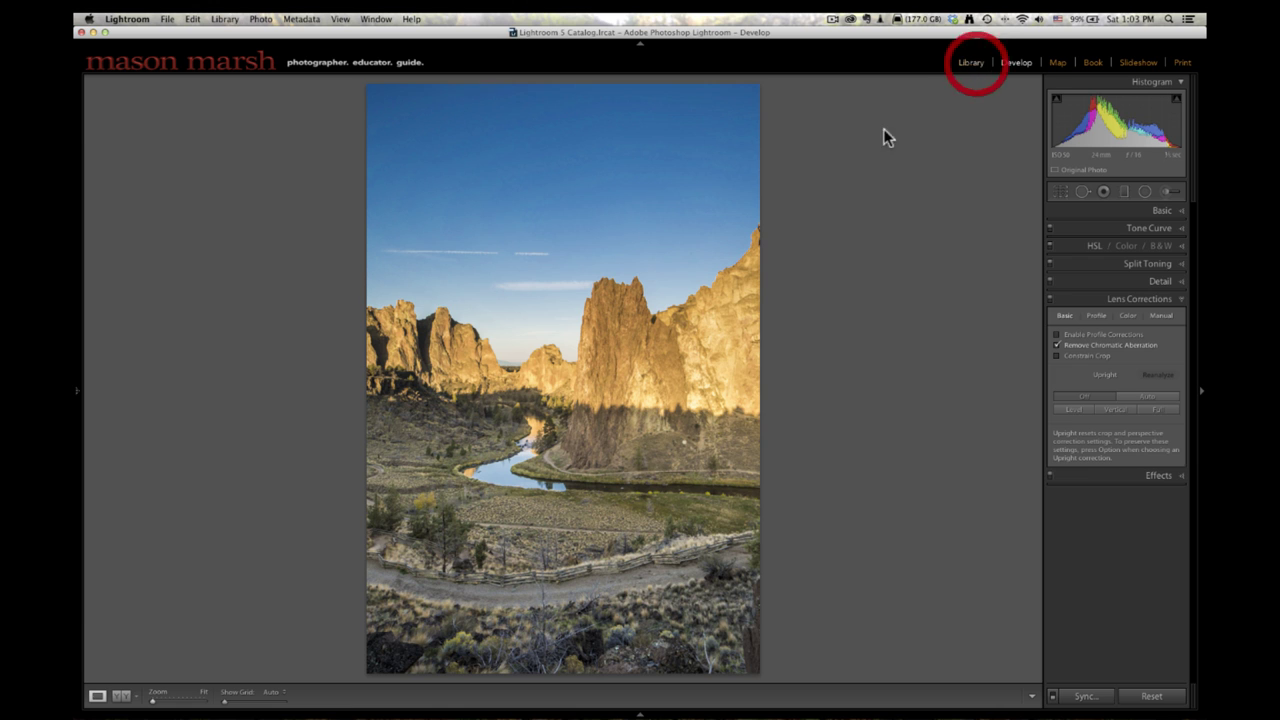
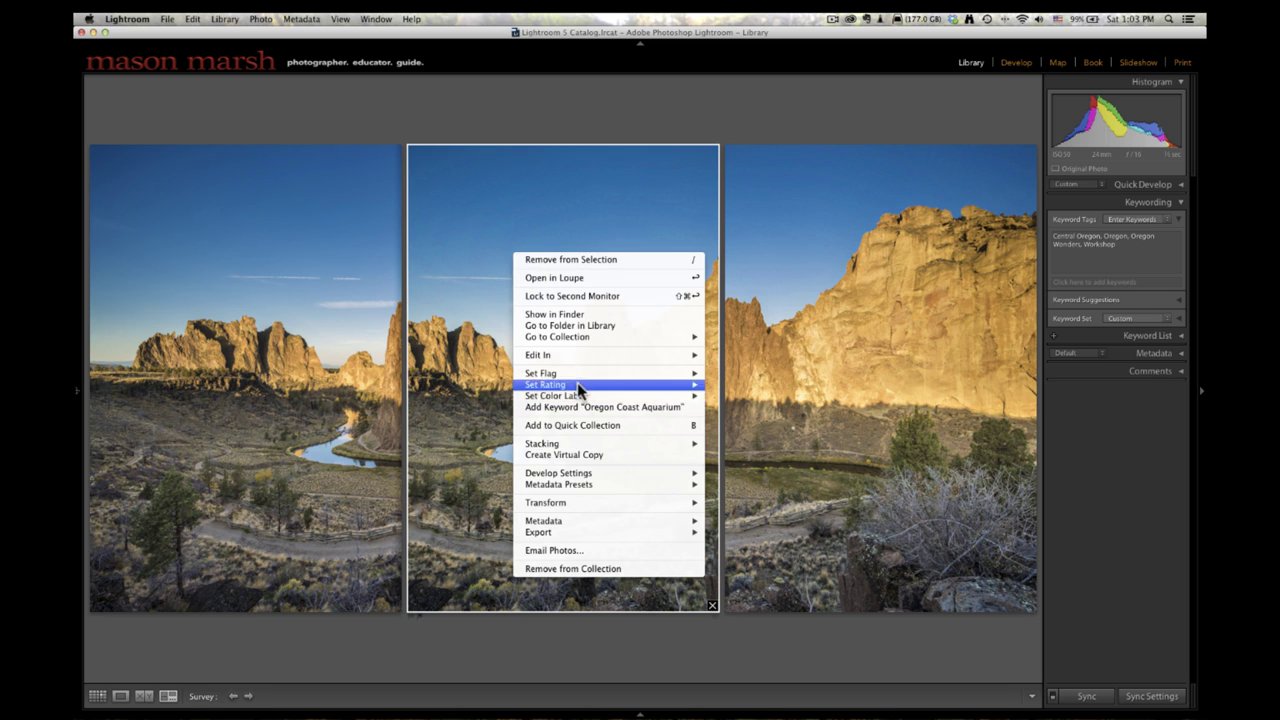
# Send the three frames to Merge to Panorama in Photoshop and run Photomerge with Auto layout and Blend Images Together.
pyautogui.moveTo(576, 353)
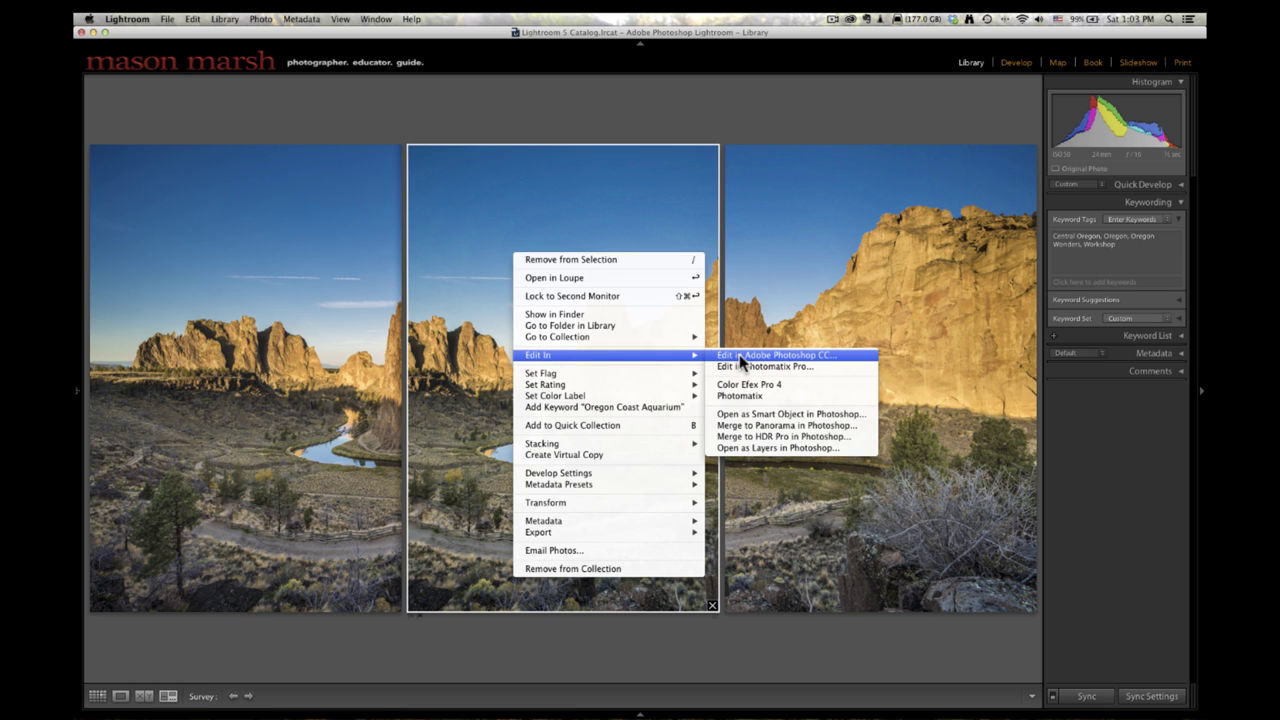
pyautogui.click(788, 424)
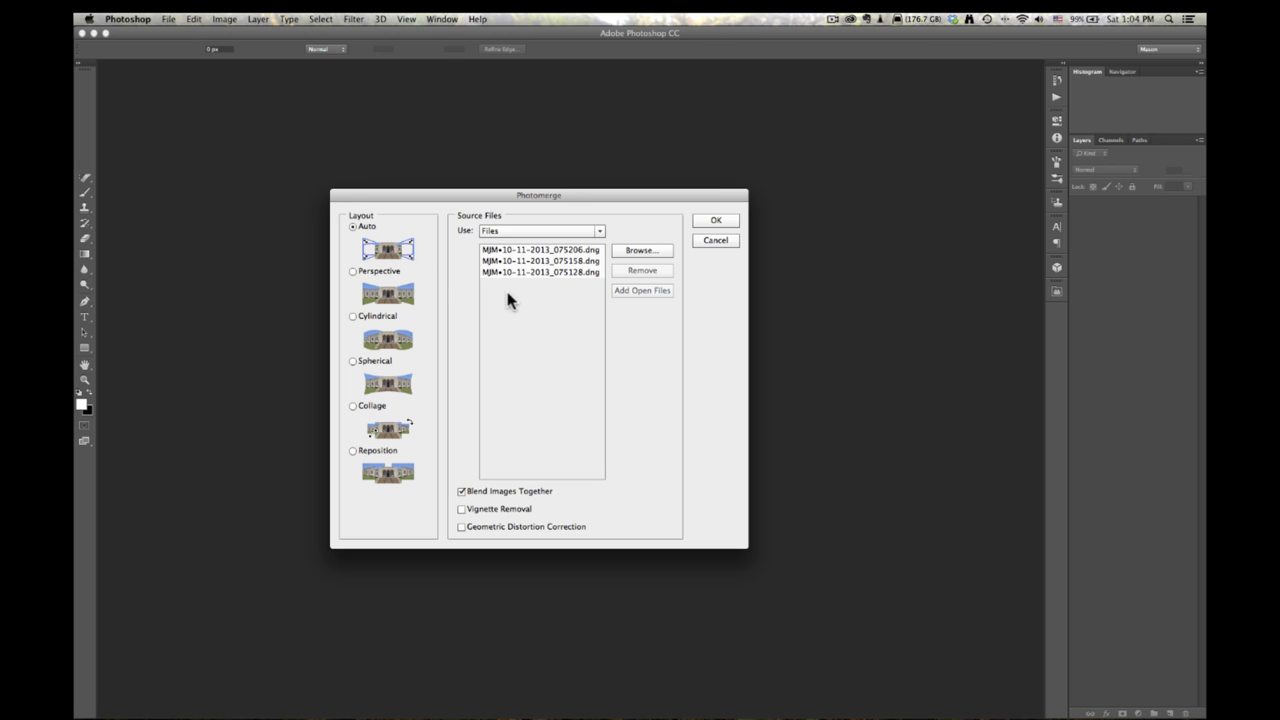
pyautogui.moveTo(525, 293); pyautogui.dragTo(534, 251)
pyautogui.click(715, 221)
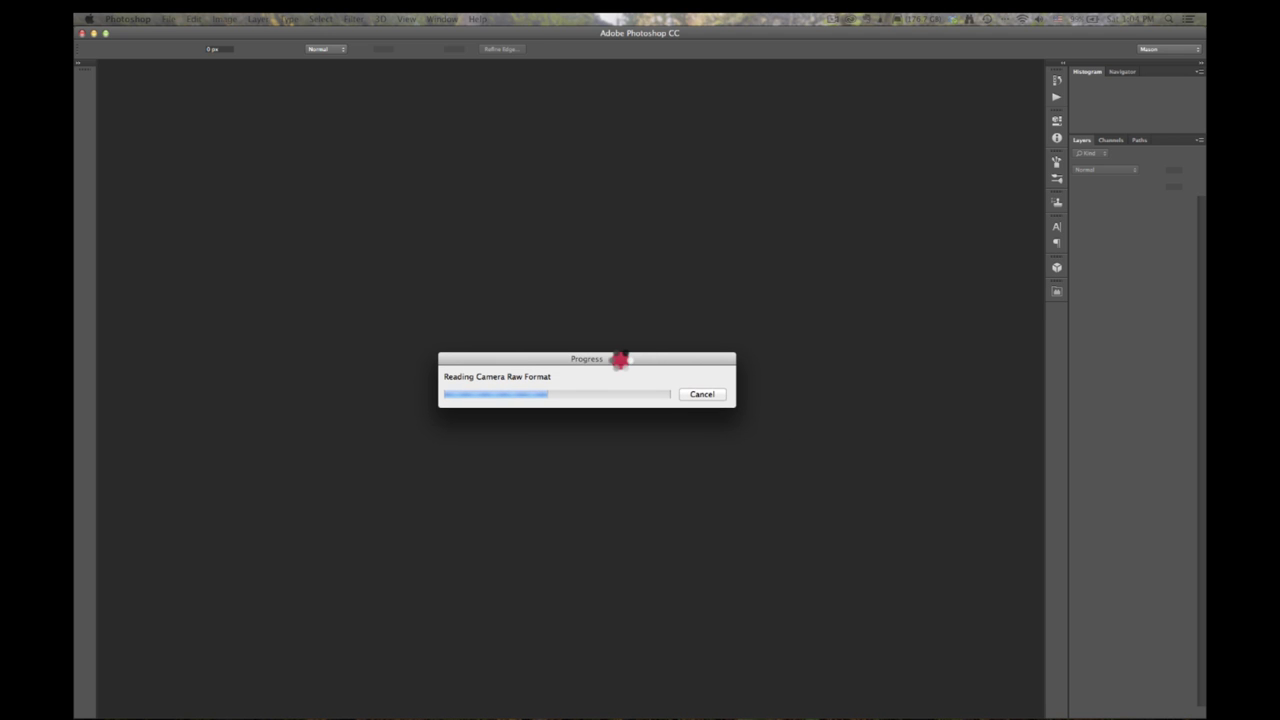
pyautogui.click(620, 352)
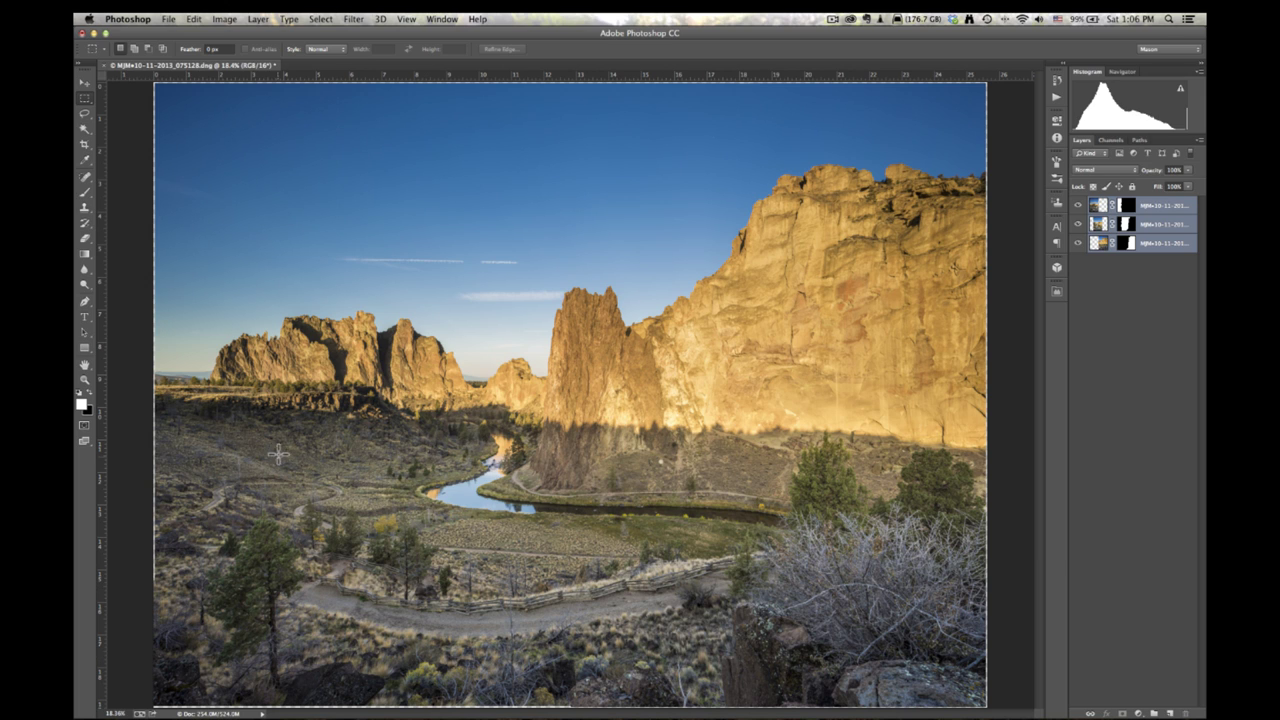
# Merge the three masked panorama layers into one and flatten the image.
pyautogui.click(259, 19)
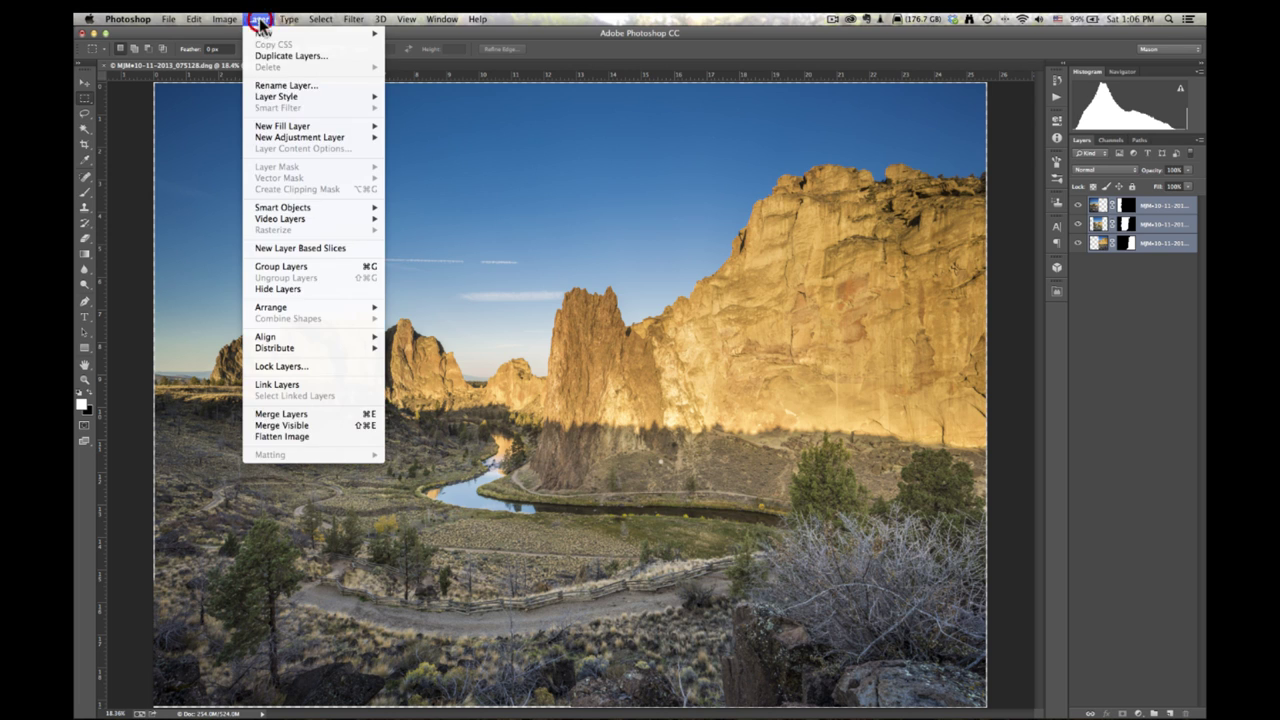
pyautogui.click(262, 414)
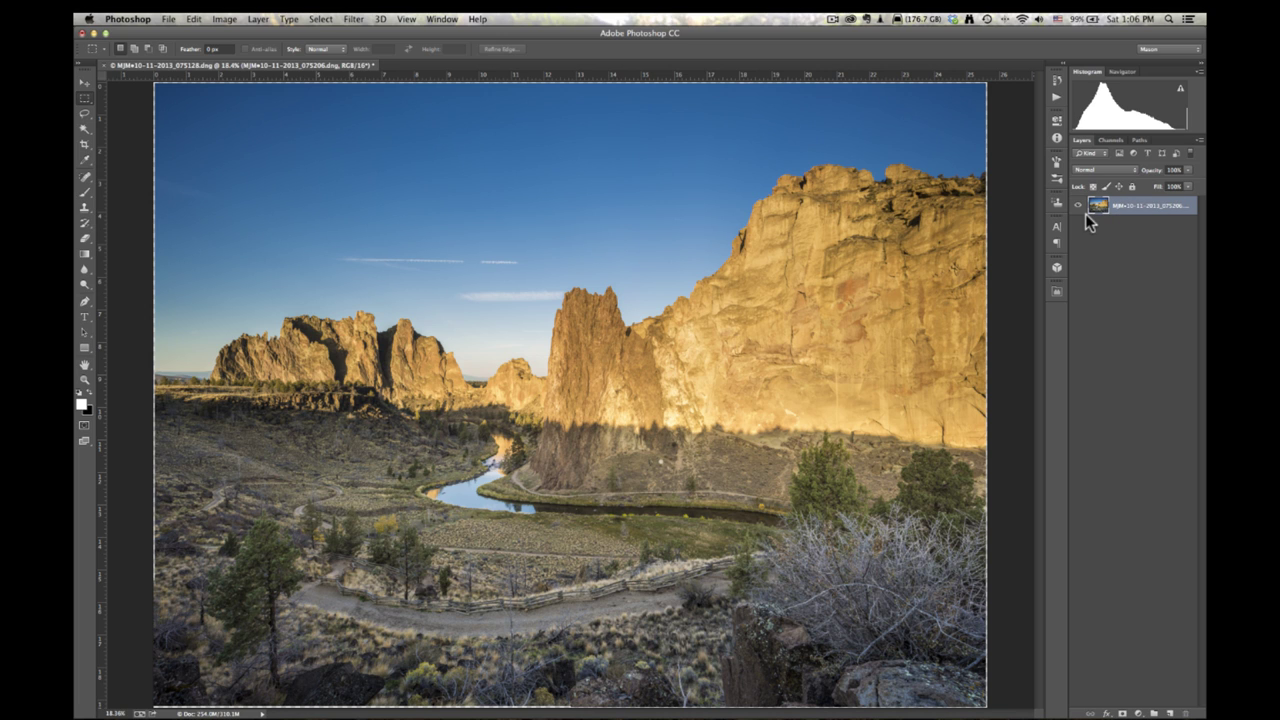
pyautogui.click(258, 19)
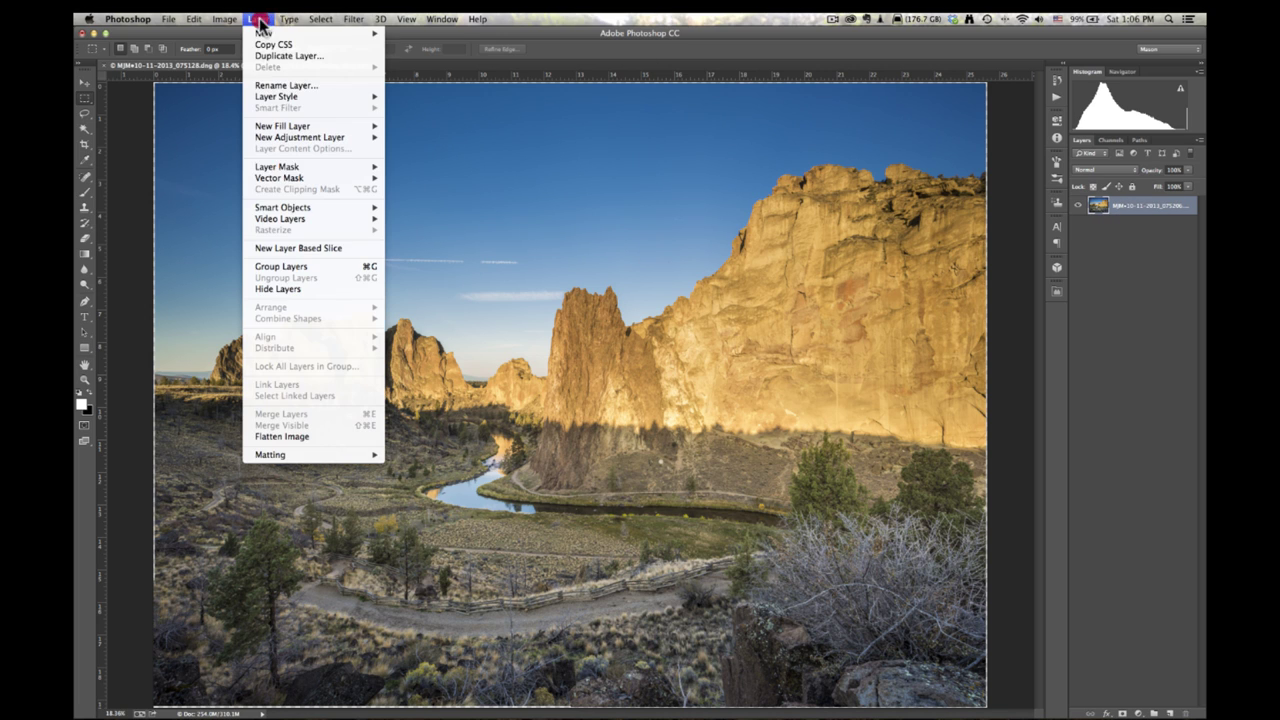
pyautogui.click(292, 436)
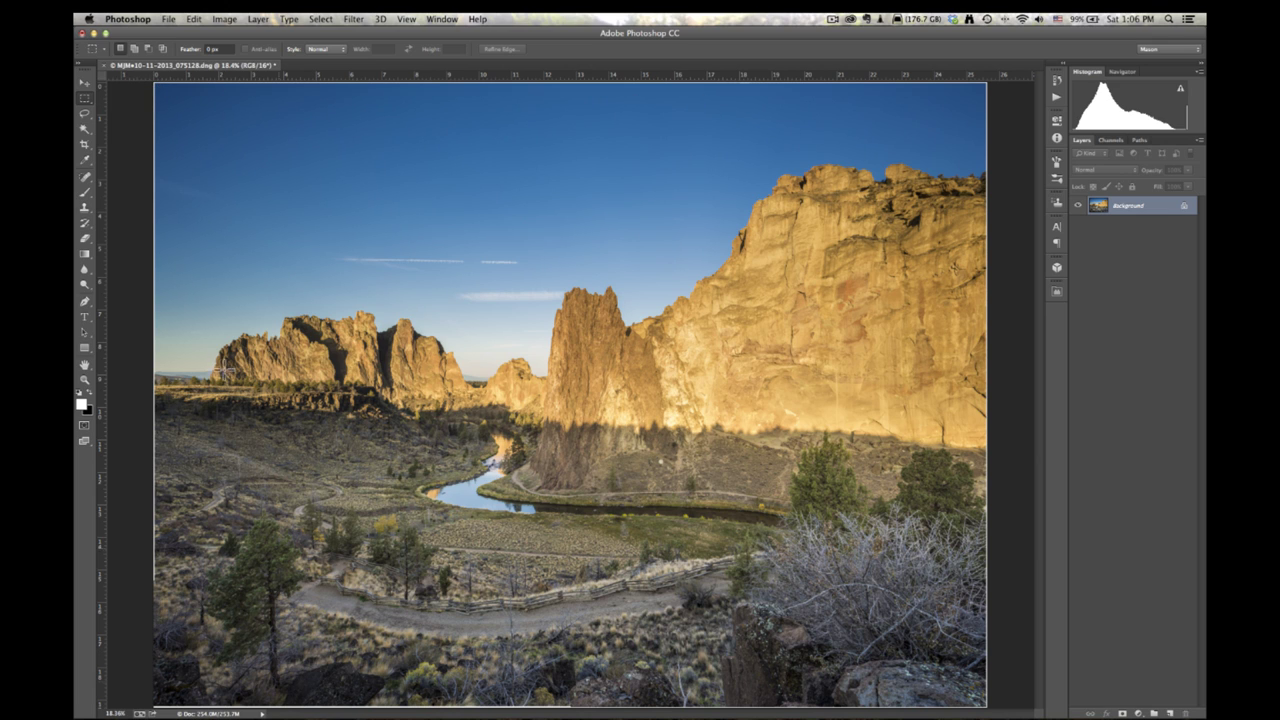
# Crop thin slivers off all four edges of the flattened panorama.
pyautogui.click(85, 144)
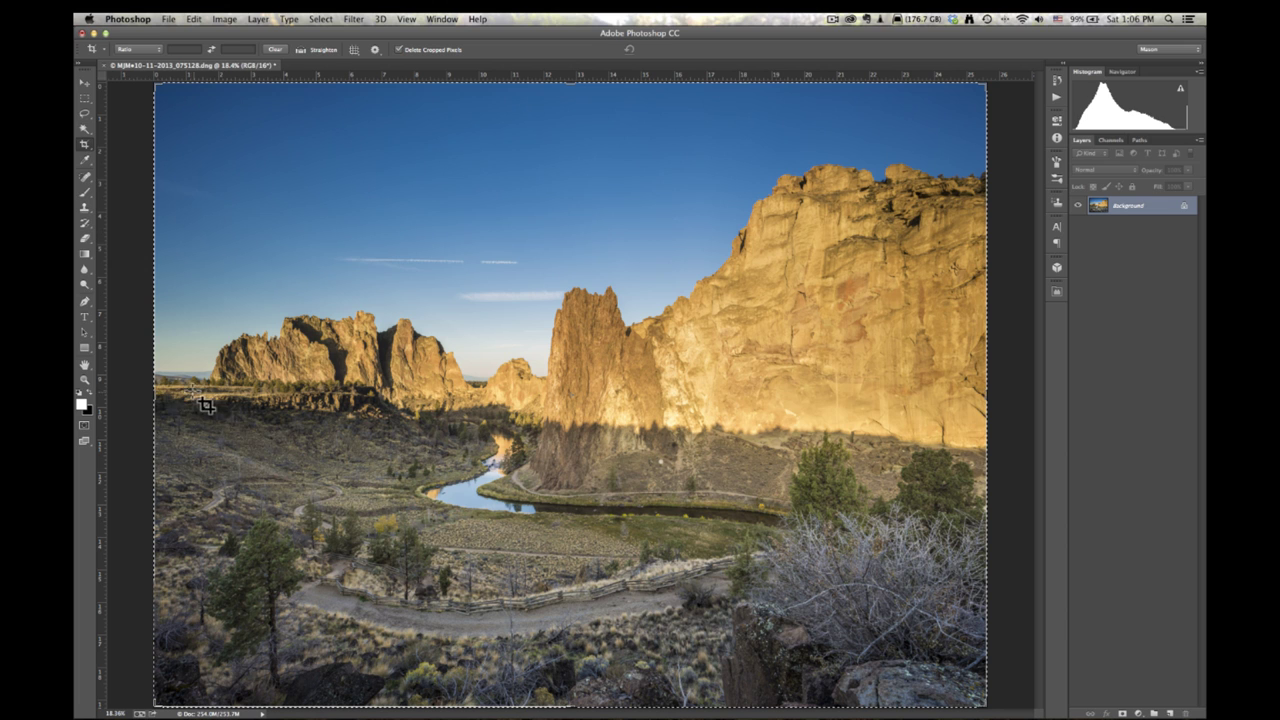
pyautogui.moveTo(152, 397); pyautogui.dragTo(156, 398)
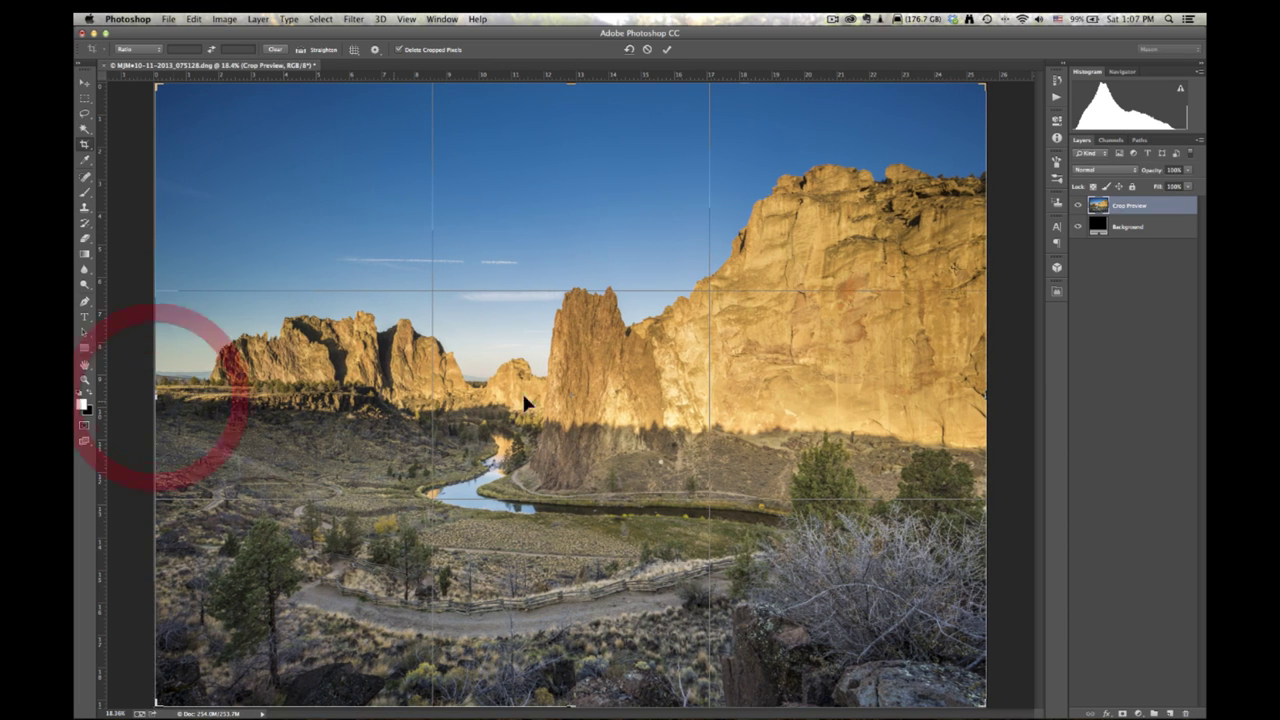
pyautogui.moveTo(985, 396); pyautogui.dragTo(984, 396)
pyautogui.moveTo(985, 396); pyautogui.dragTo(984, 395)
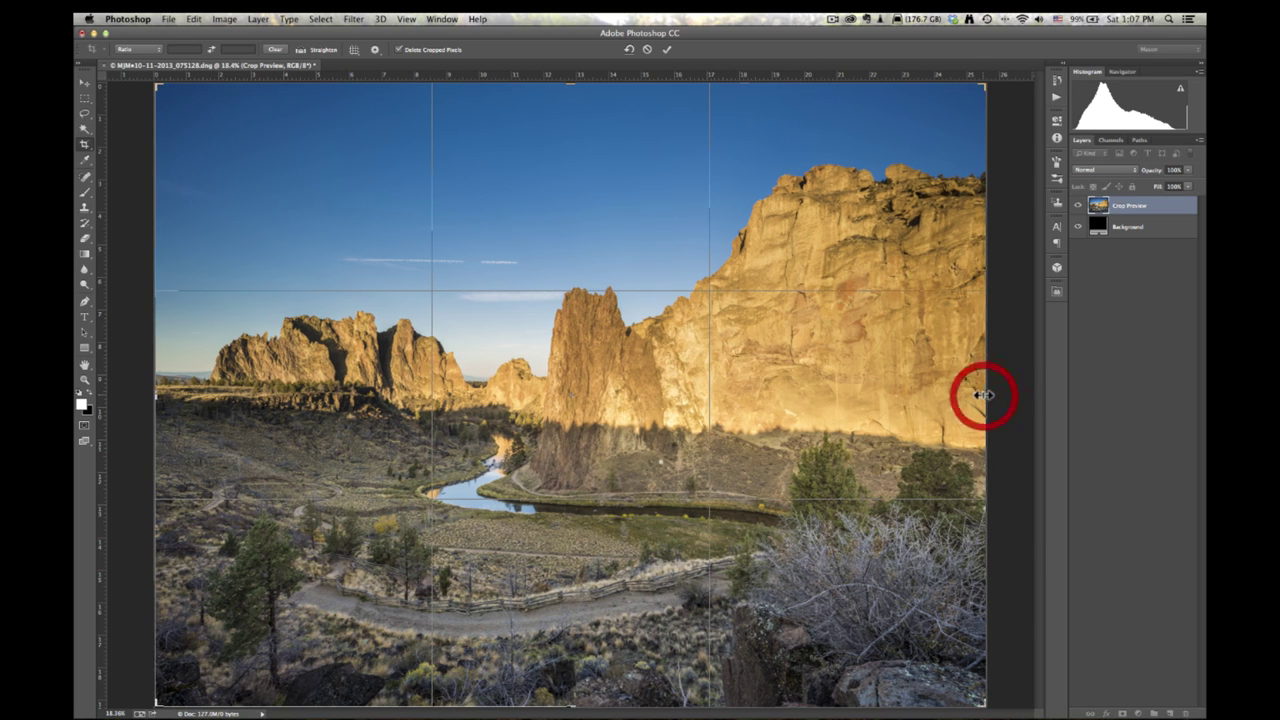
pyautogui.moveTo(572, 85); pyautogui.dragTo(571, 88)
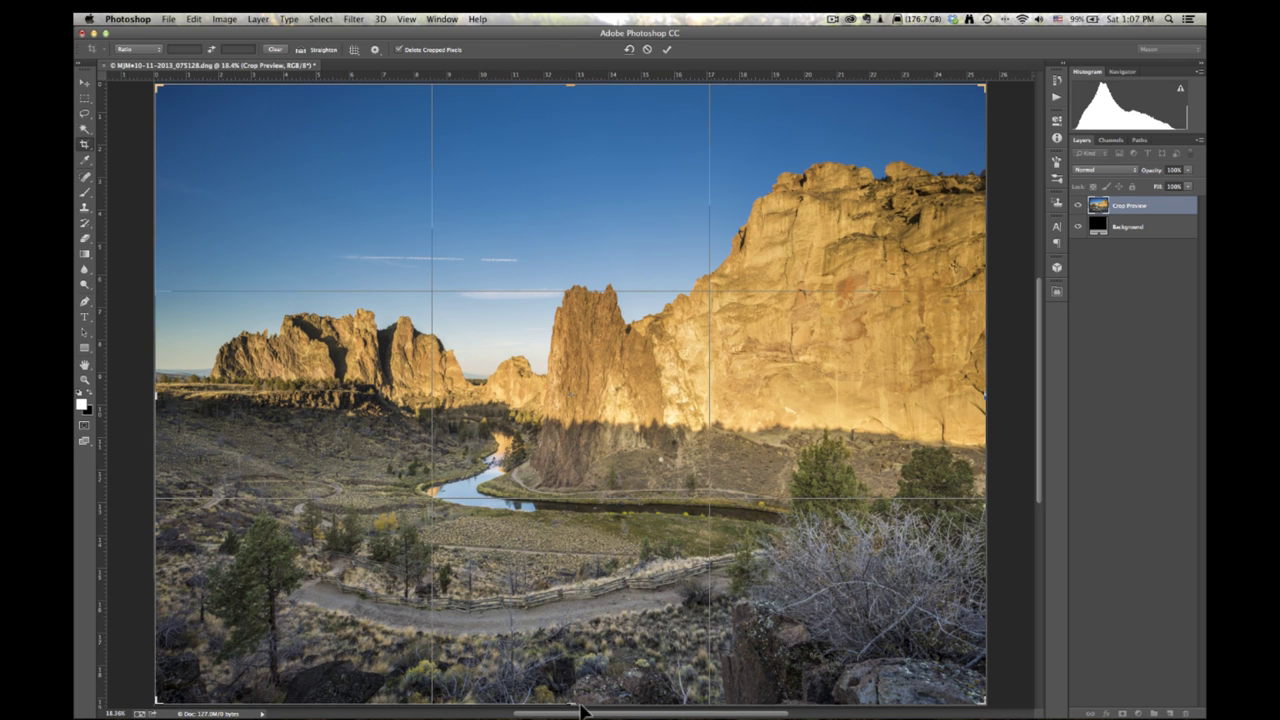
pyautogui.moveTo(572, 704); pyautogui.dragTo(573, 700)
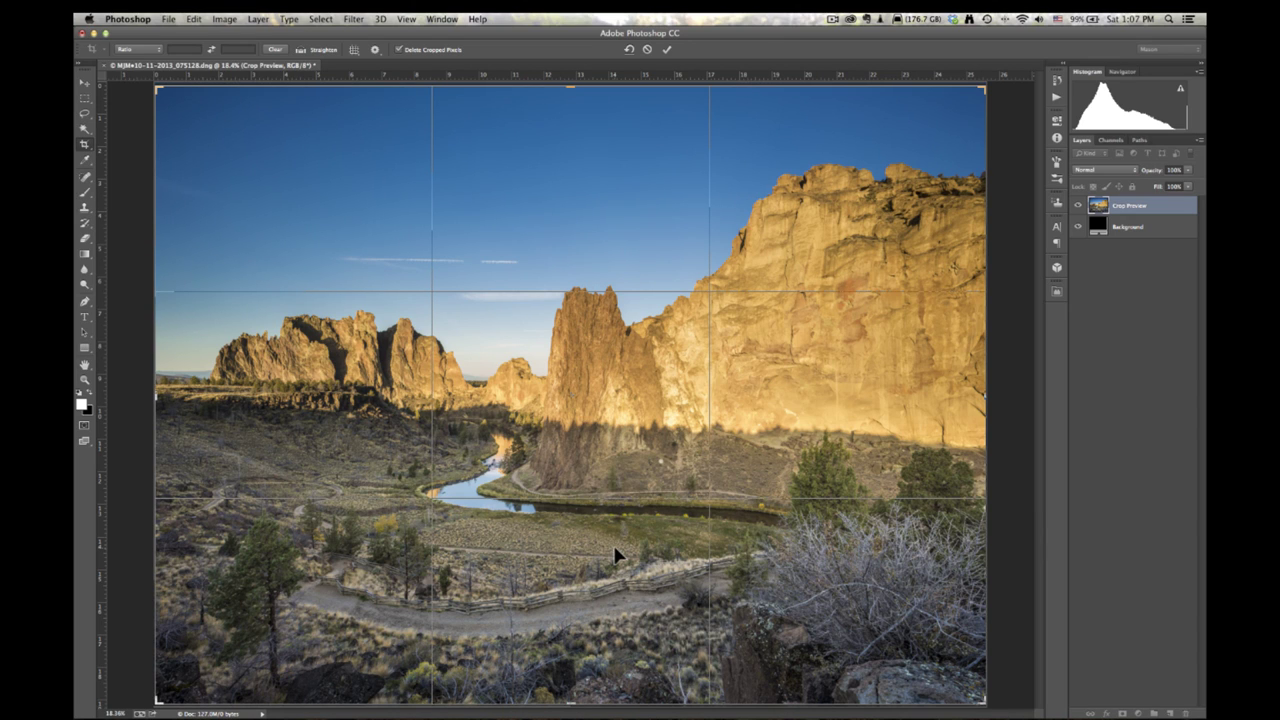
pyautogui.press('Return')
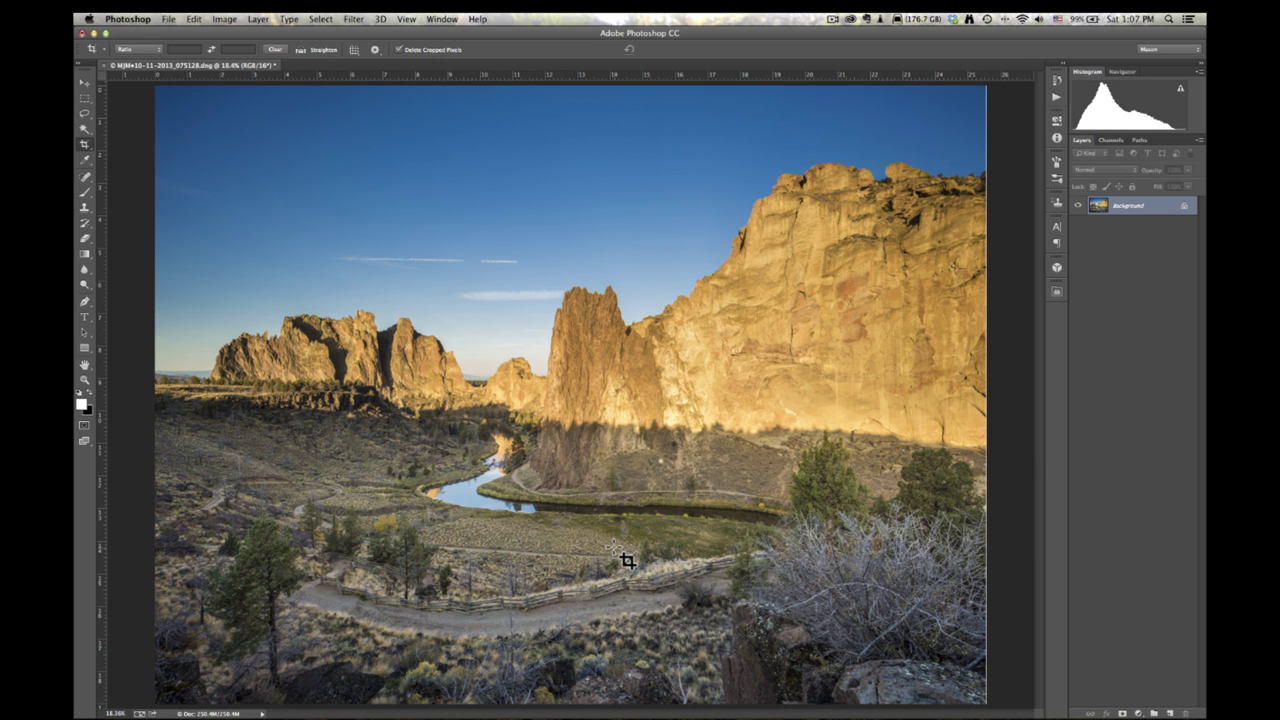
# Crop the remaining thin sliver off the right edge of the flattened panorama.
pyautogui.click(88, 146)
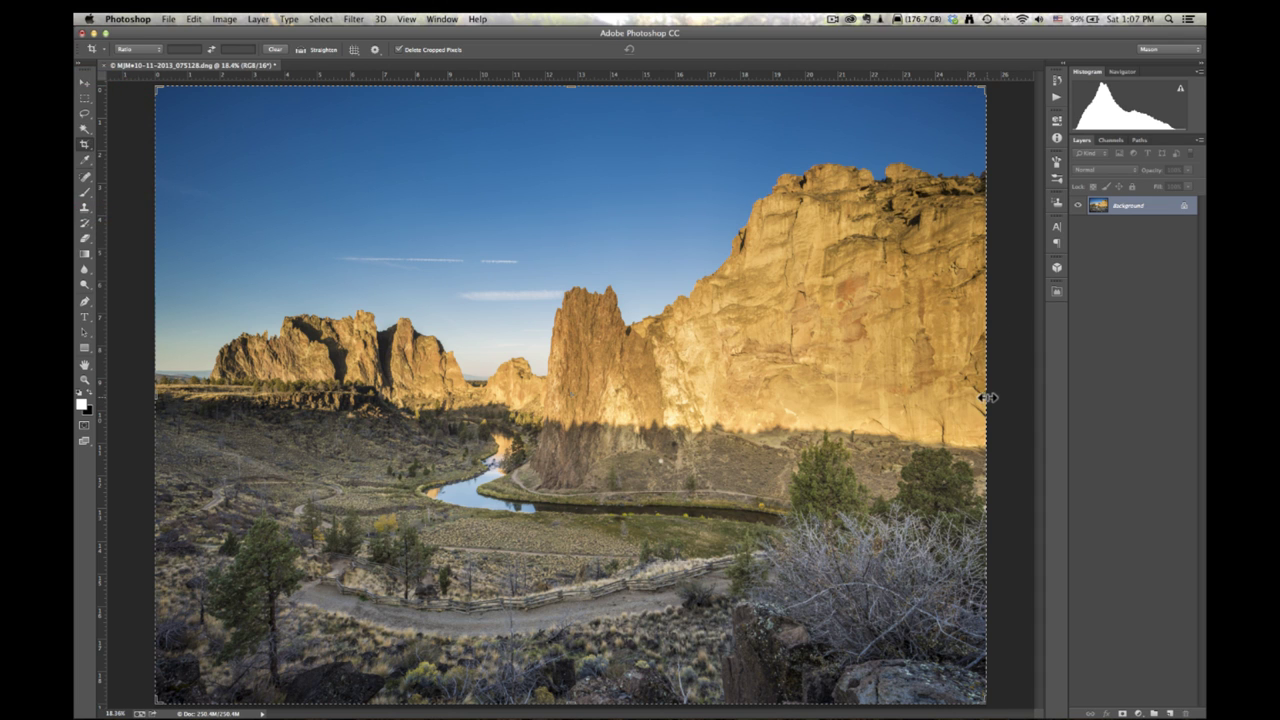
pyautogui.moveTo(983, 397); pyautogui.dragTo(984, 397)
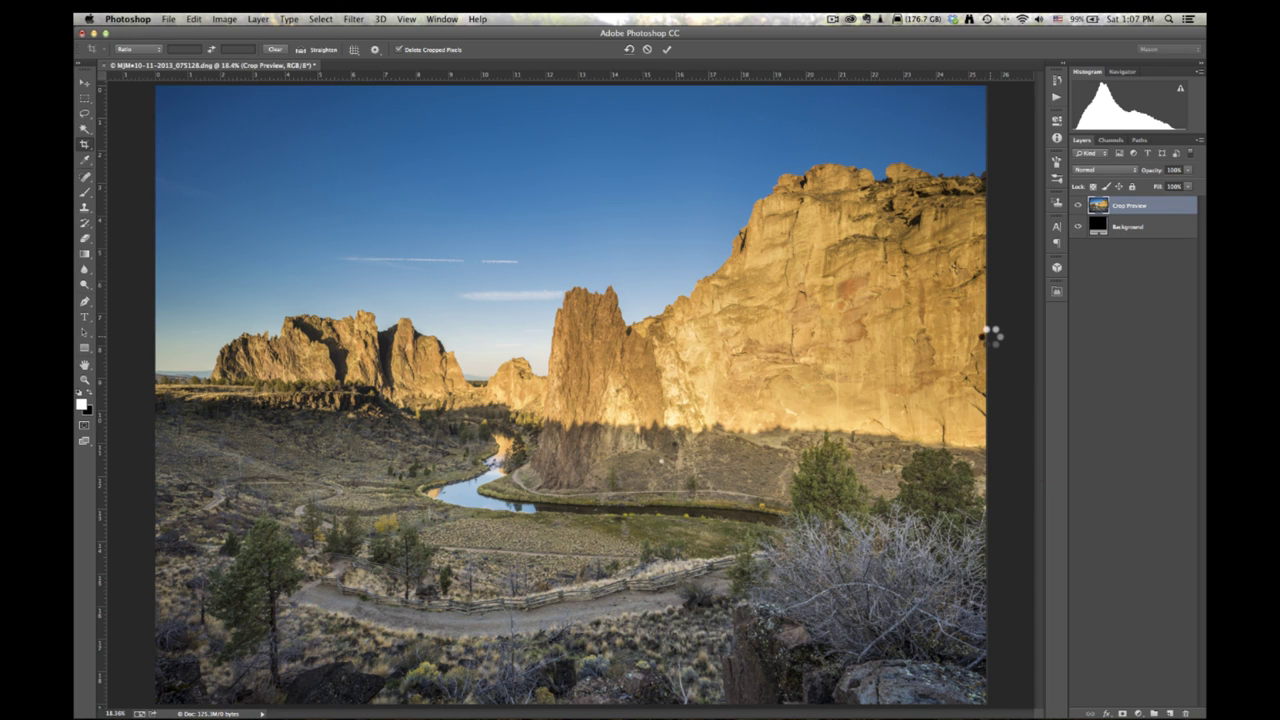
pyautogui.press('Return')
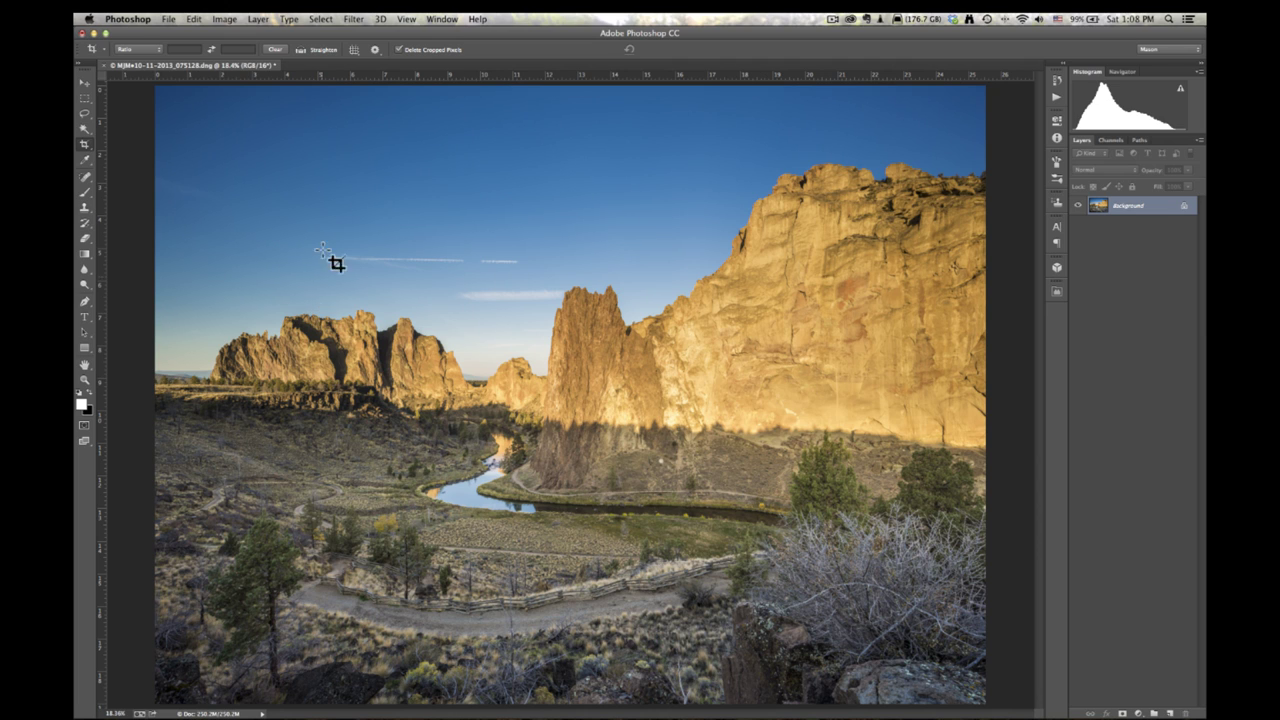
# Save the cropped panorama and put the Photoshop window away to get back to Lightroom.
pyautogui.click(170, 19)
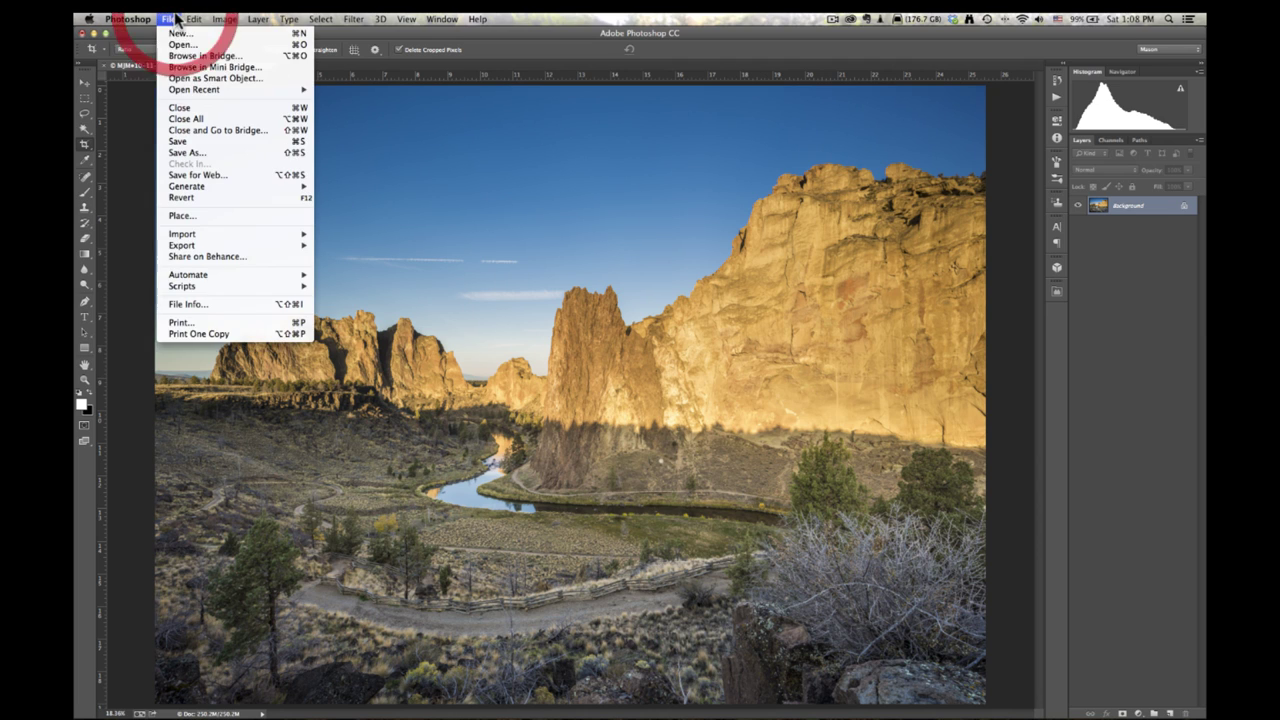
pyautogui.click(192, 142)
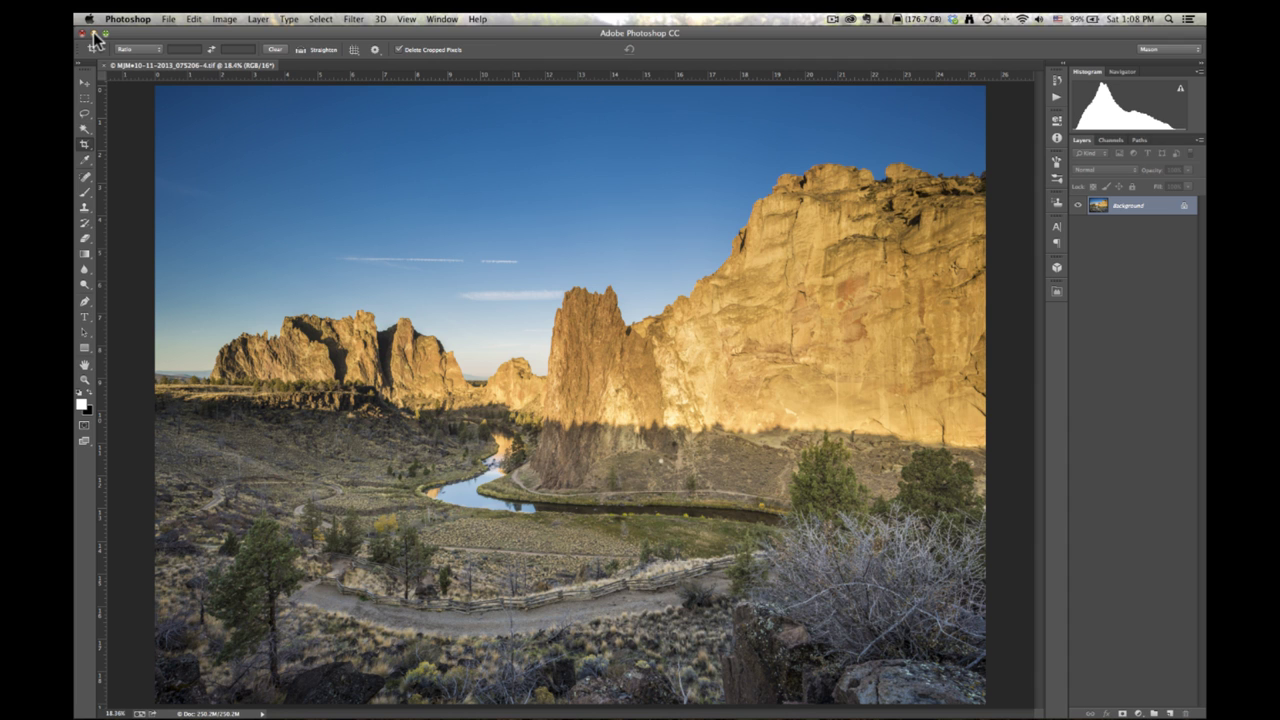
pyautogui.click(113, 65)
pyautogui.click(90, 34)
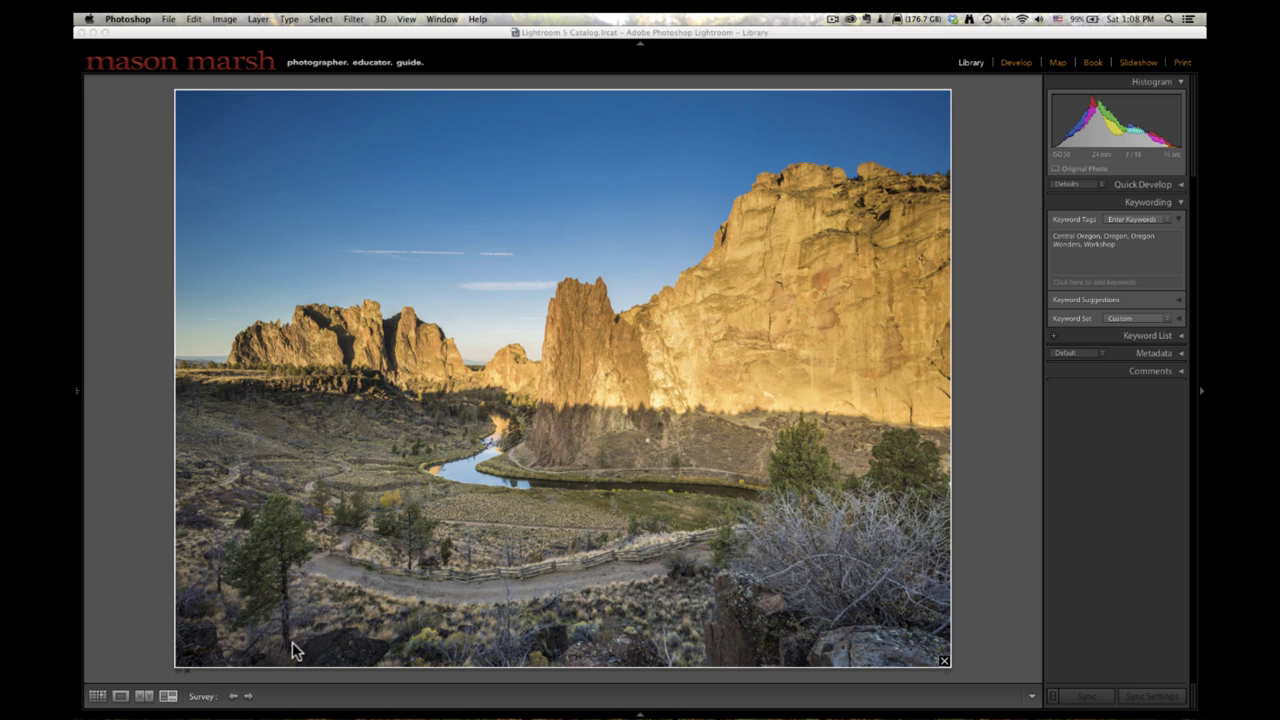
# Show the Library photos as a grid and open the panorama MJM•10-11-2013_075206-3.tif in Loupe view.
pyautogui.click(129, 456)
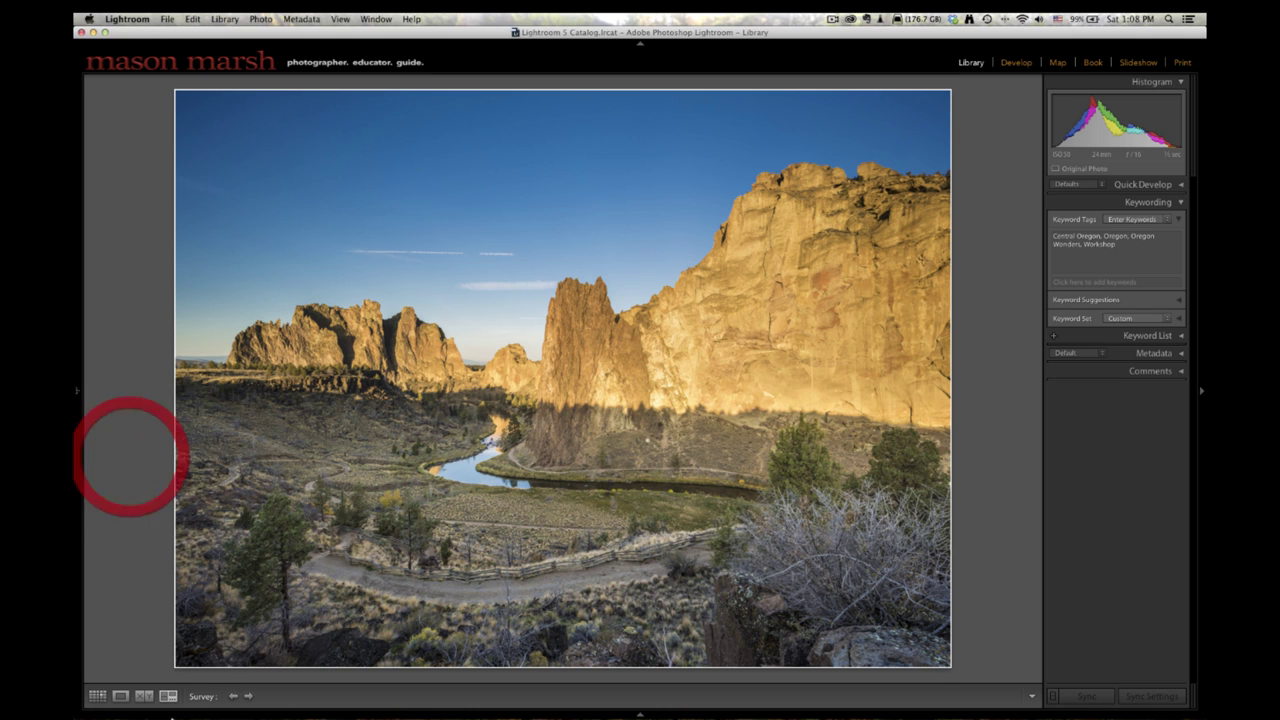
pyautogui.click(97, 696)
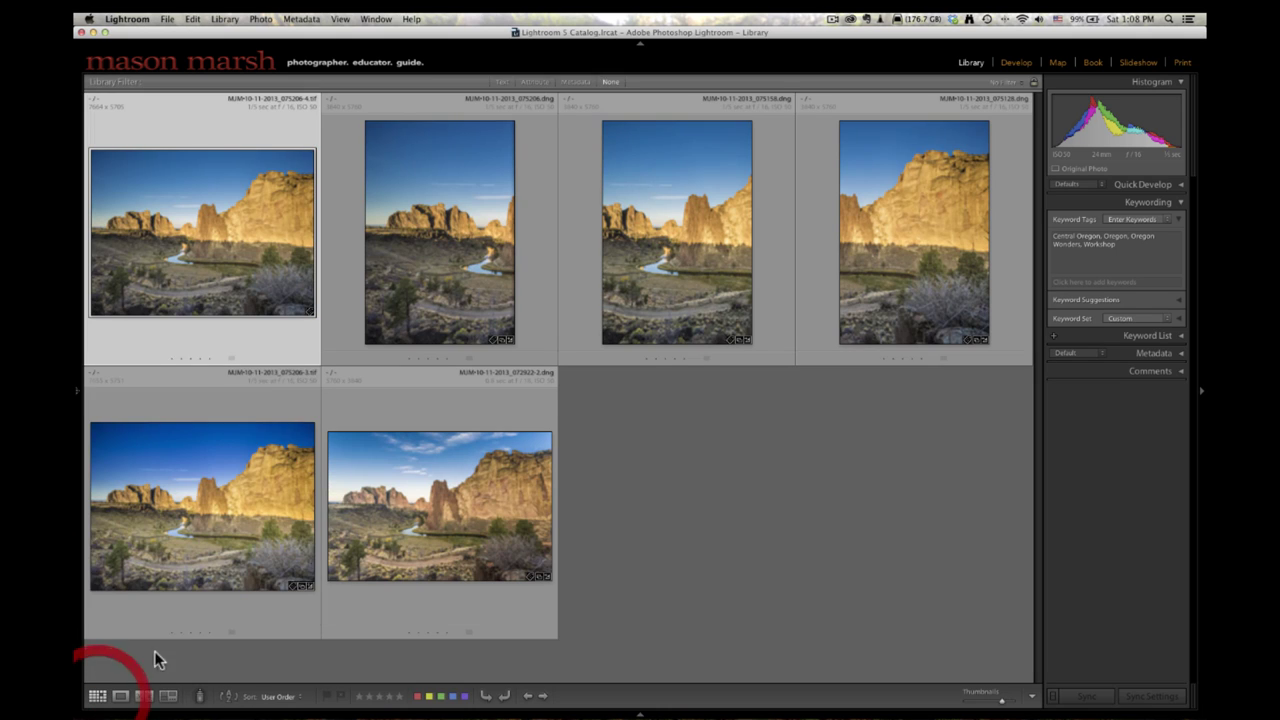
pyautogui.doubleClick(208, 505)
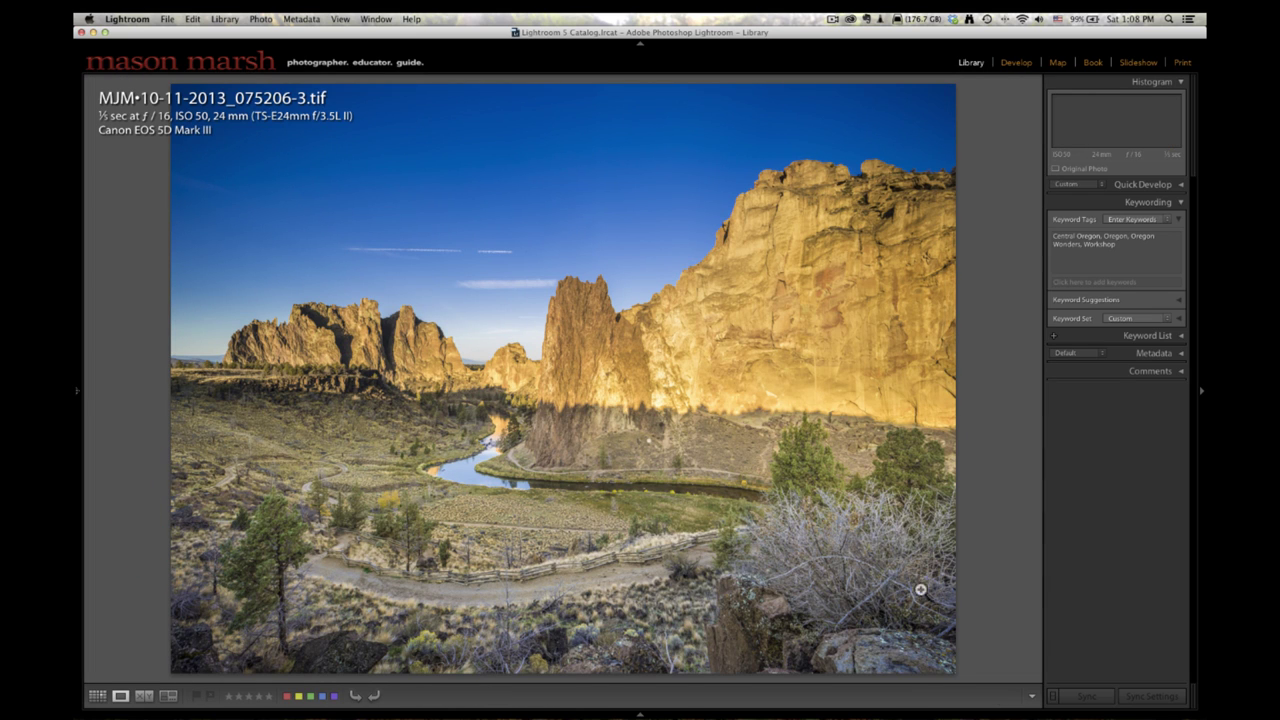
# Examine the panorama's foreground detail up close, from the lichen-covered rock and branches across the lower edge, and return to the full image.
pyautogui.click(922, 645)
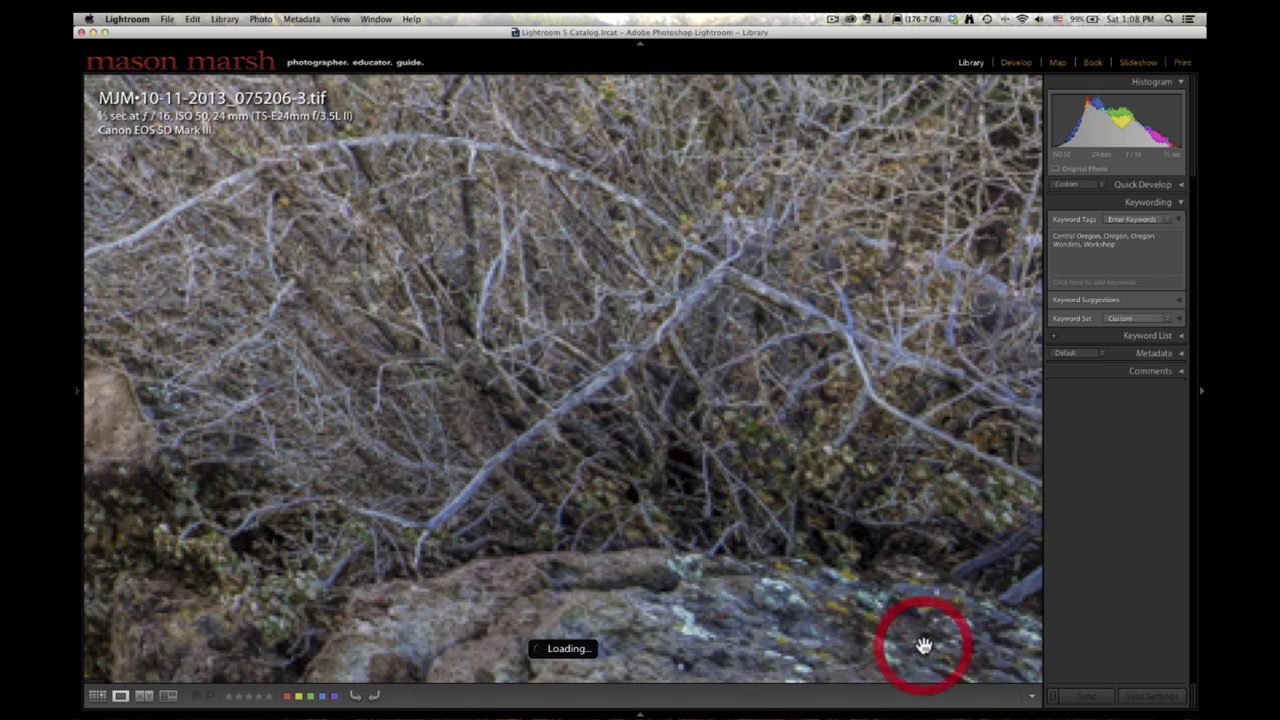
pyautogui.moveTo(917, 583); pyautogui.dragTo(645, 323)
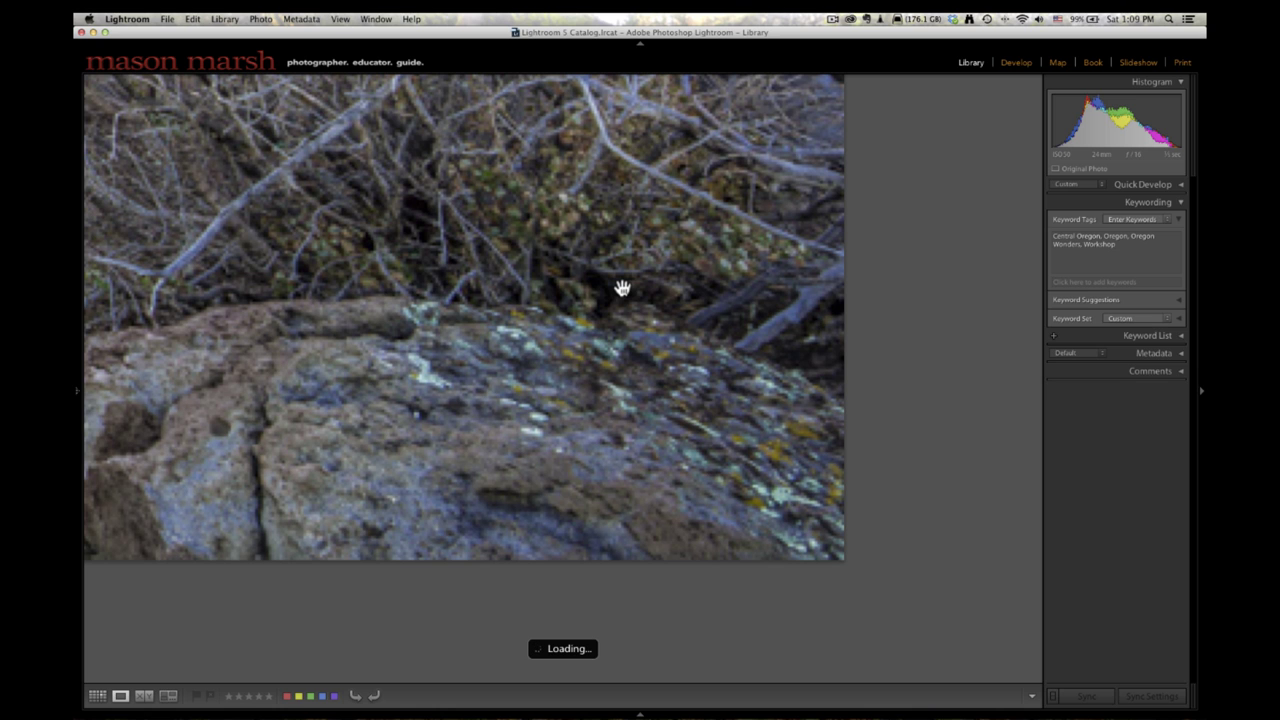
pyautogui.moveTo(393, 270); pyautogui.dragTo(519, 363)
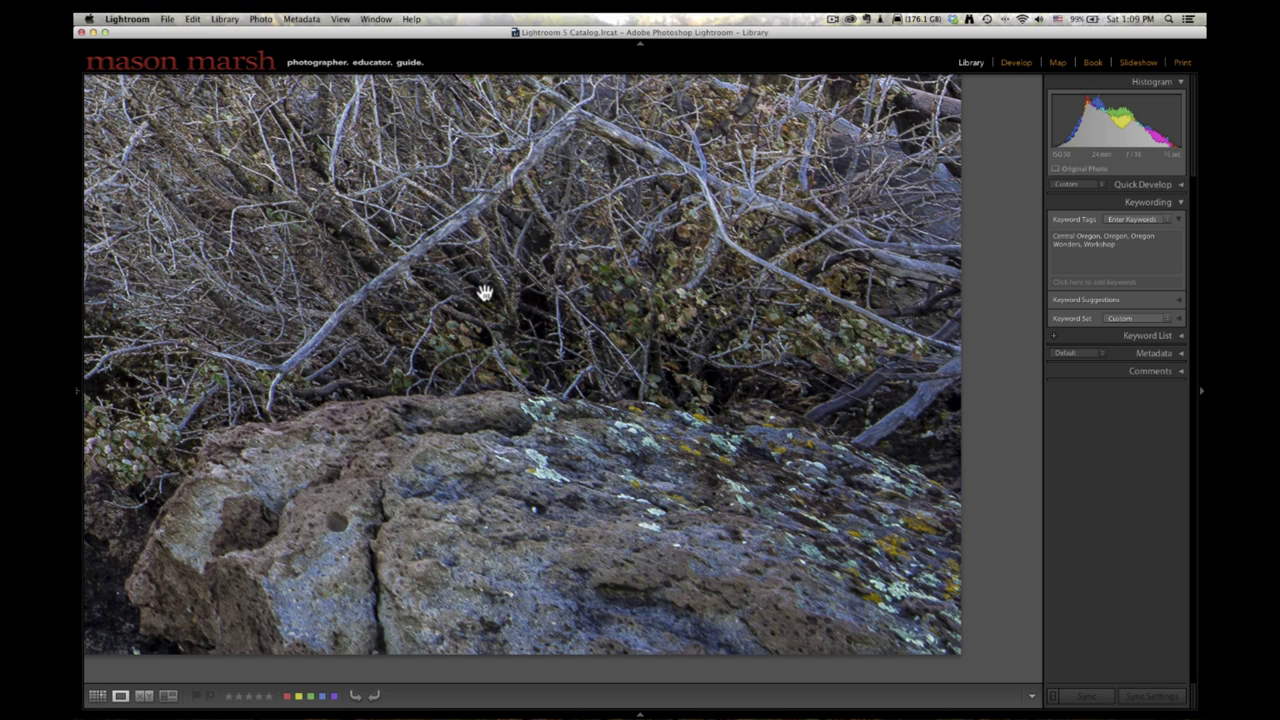
pyautogui.click(780, 486)
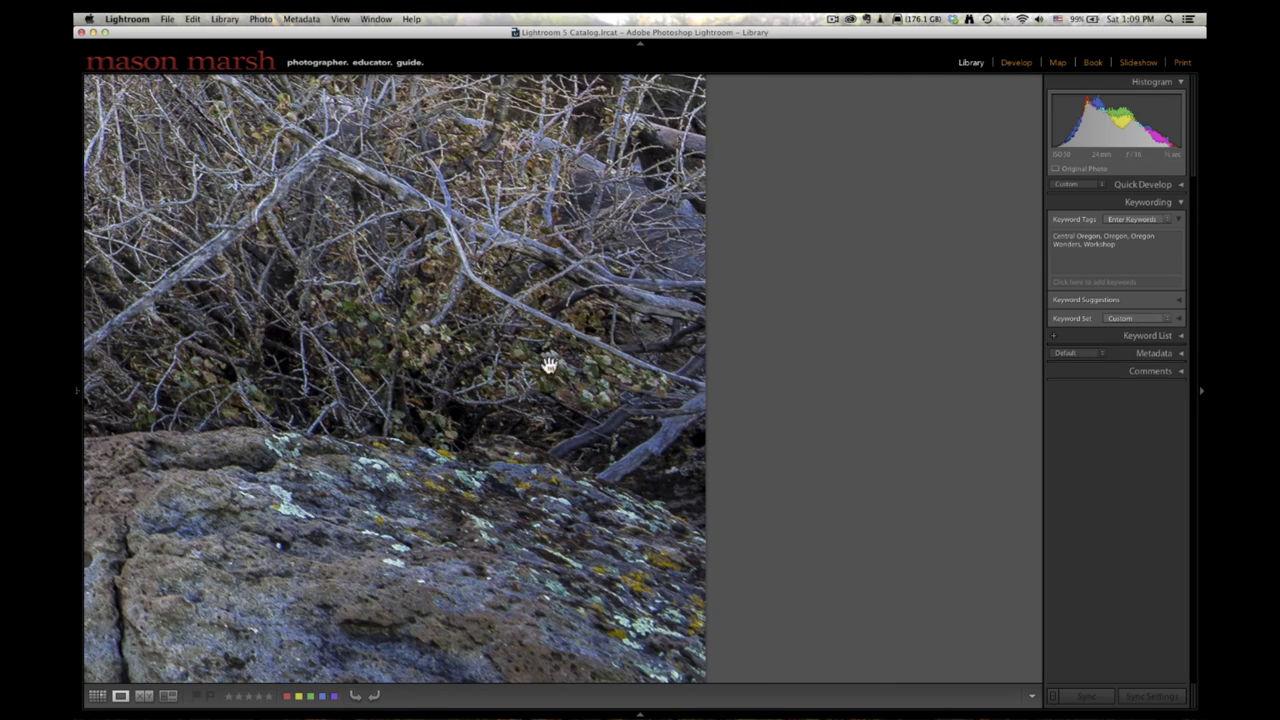
pyautogui.moveTo(414, 366); pyautogui.dragTo(960, 286)
pyautogui.moveTo(483, 271); pyautogui.dragTo(509, 277)
pyautogui.press('Right')
pyautogui.click(1157, 286)
pyautogui.press('Right')
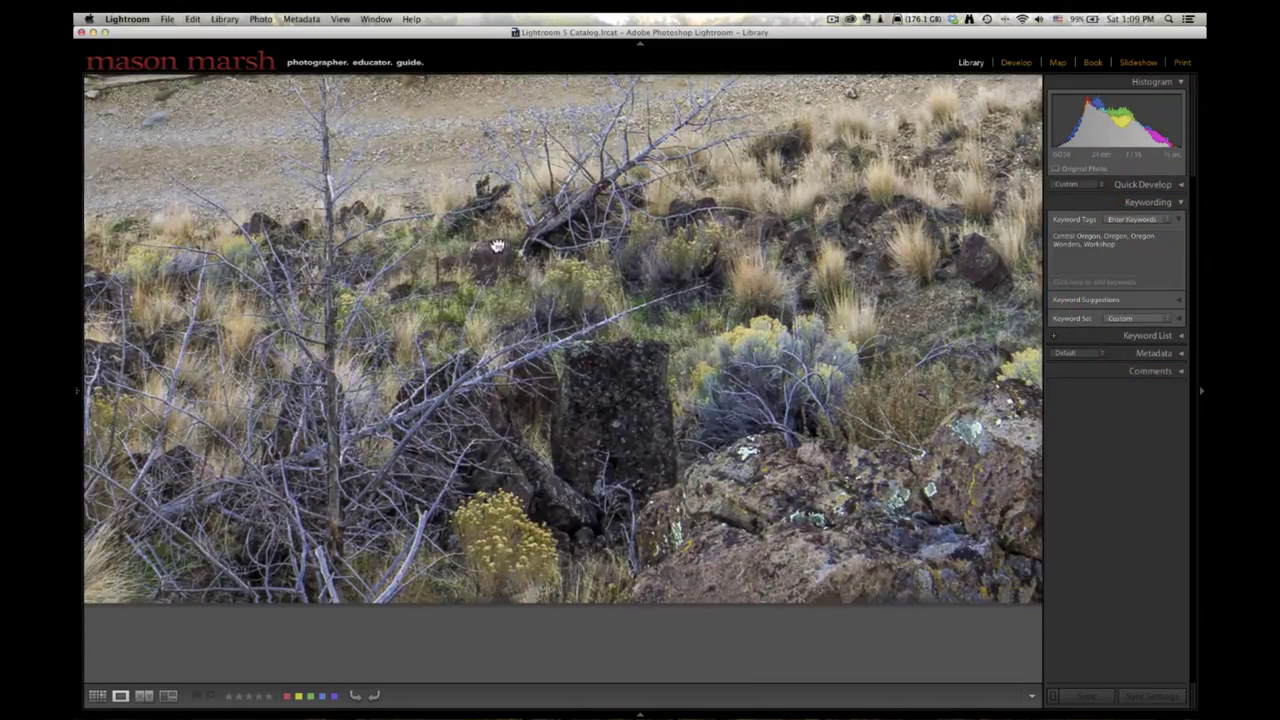
pyautogui.press('Right')
pyautogui.press('Right')
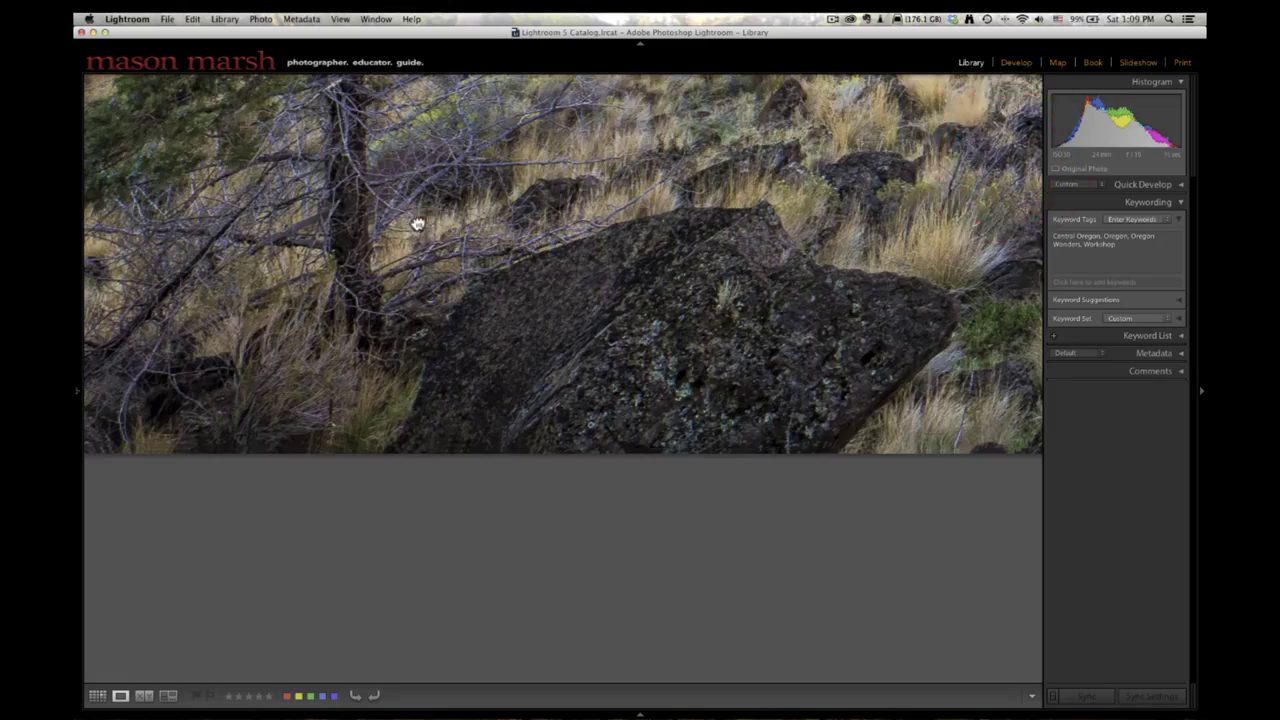
pyautogui.press('Right')
pyautogui.click(856, 378)
pyautogui.click(495, 403)
pyautogui.click(618, 242)
pyautogui.press('Right')
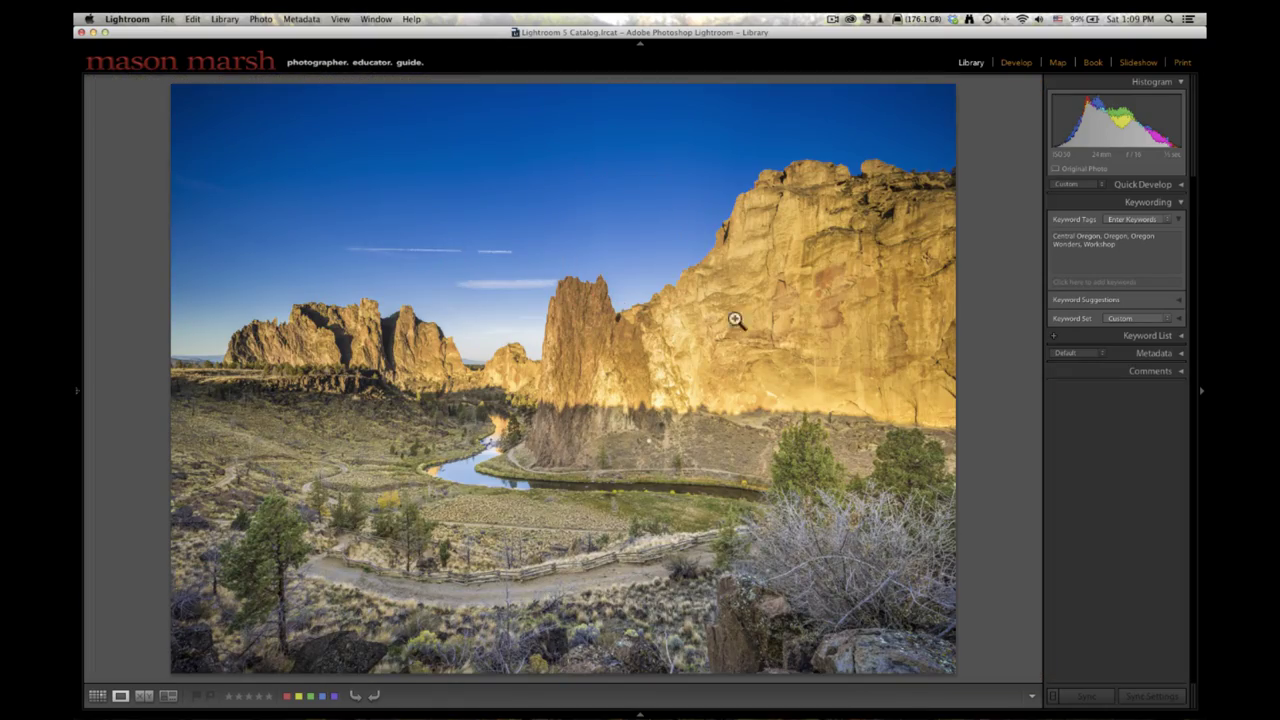